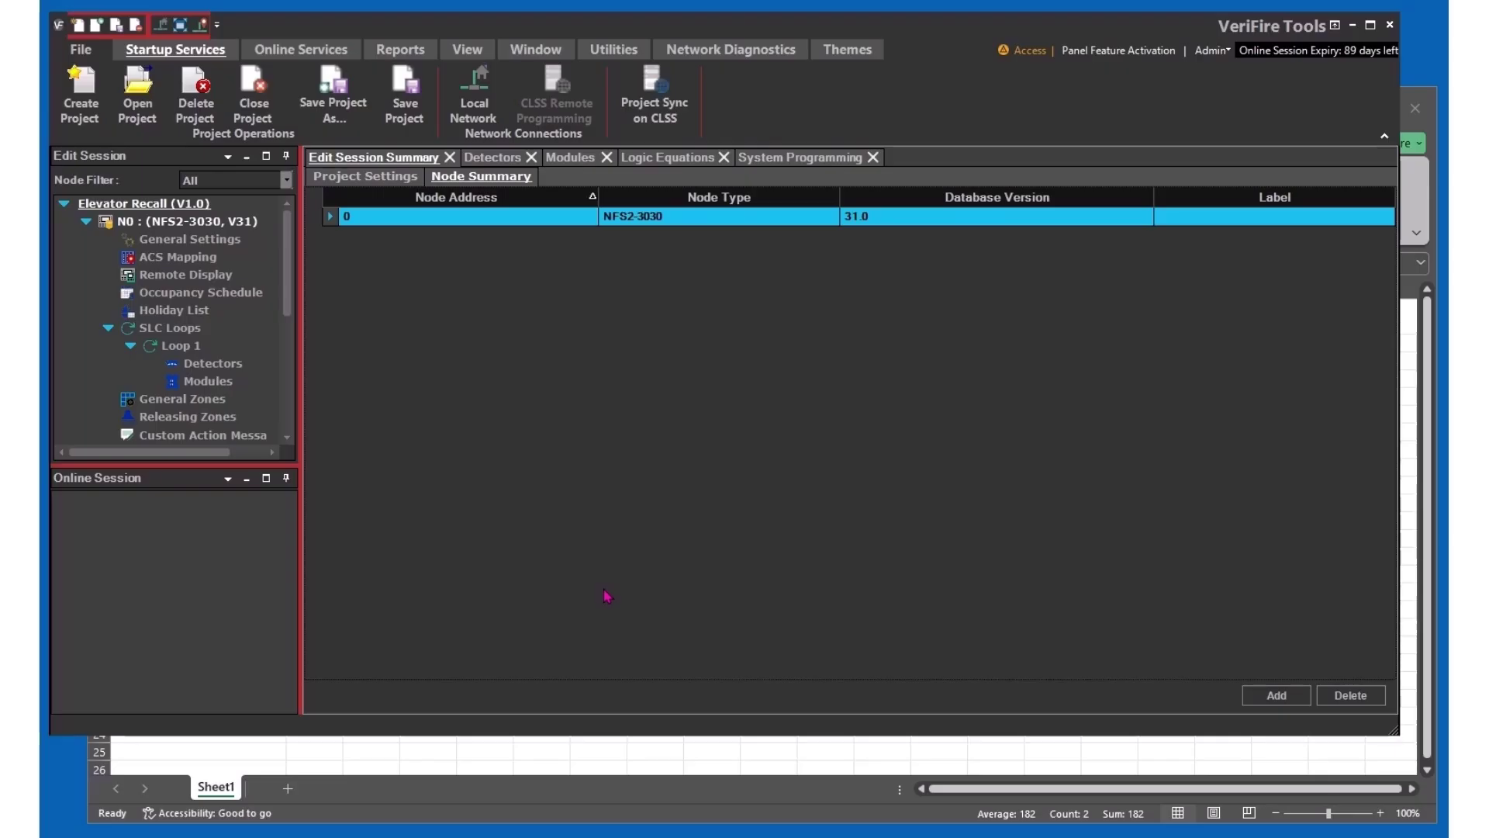
Step: Switch to the Excel zone list and review the zones assigned to the elevator functions and the disable functions
key("alt+Tab")
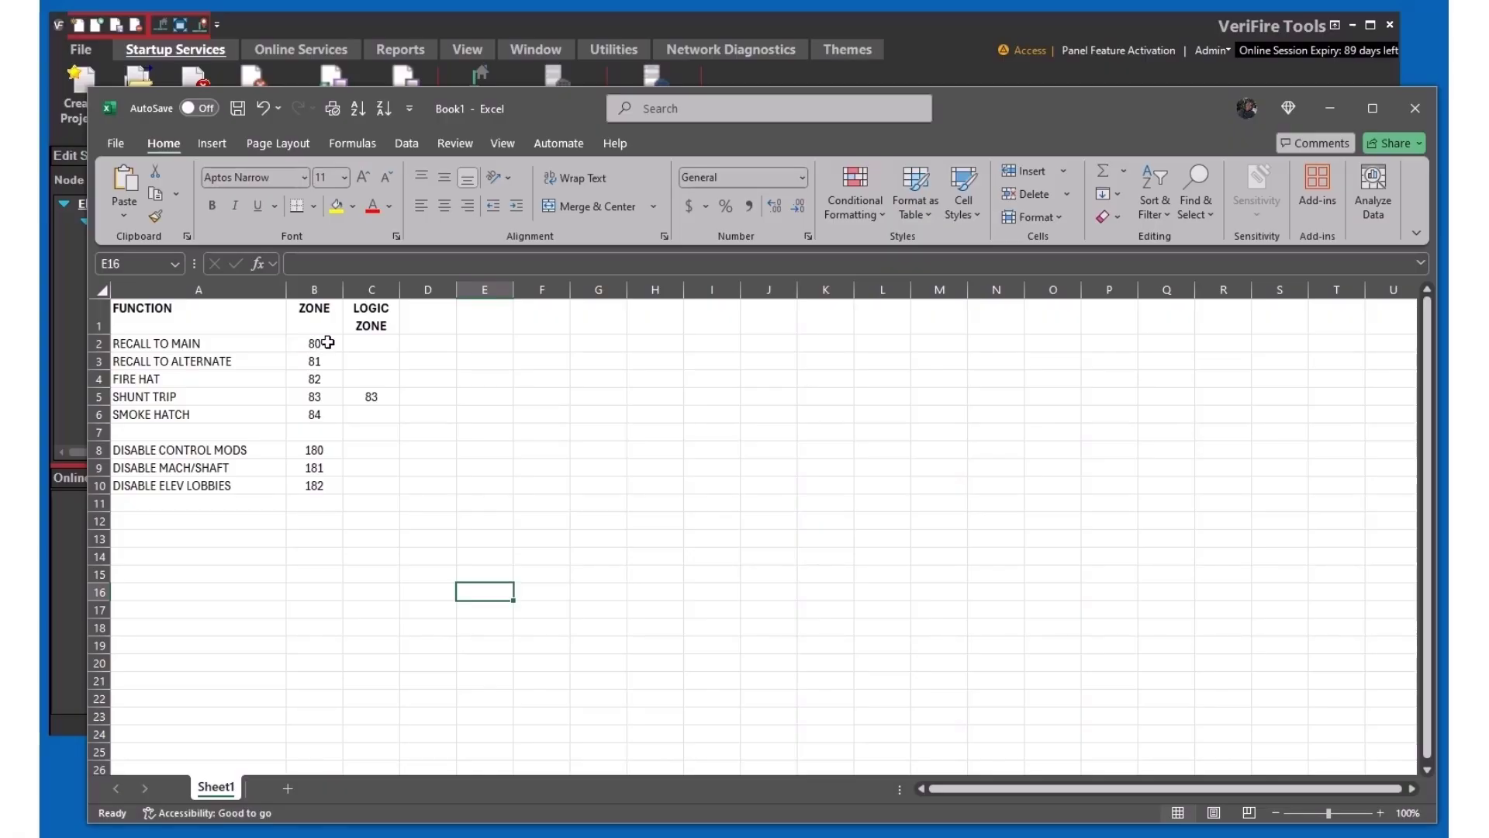
left_click_drag(264, 343, 310, 343)
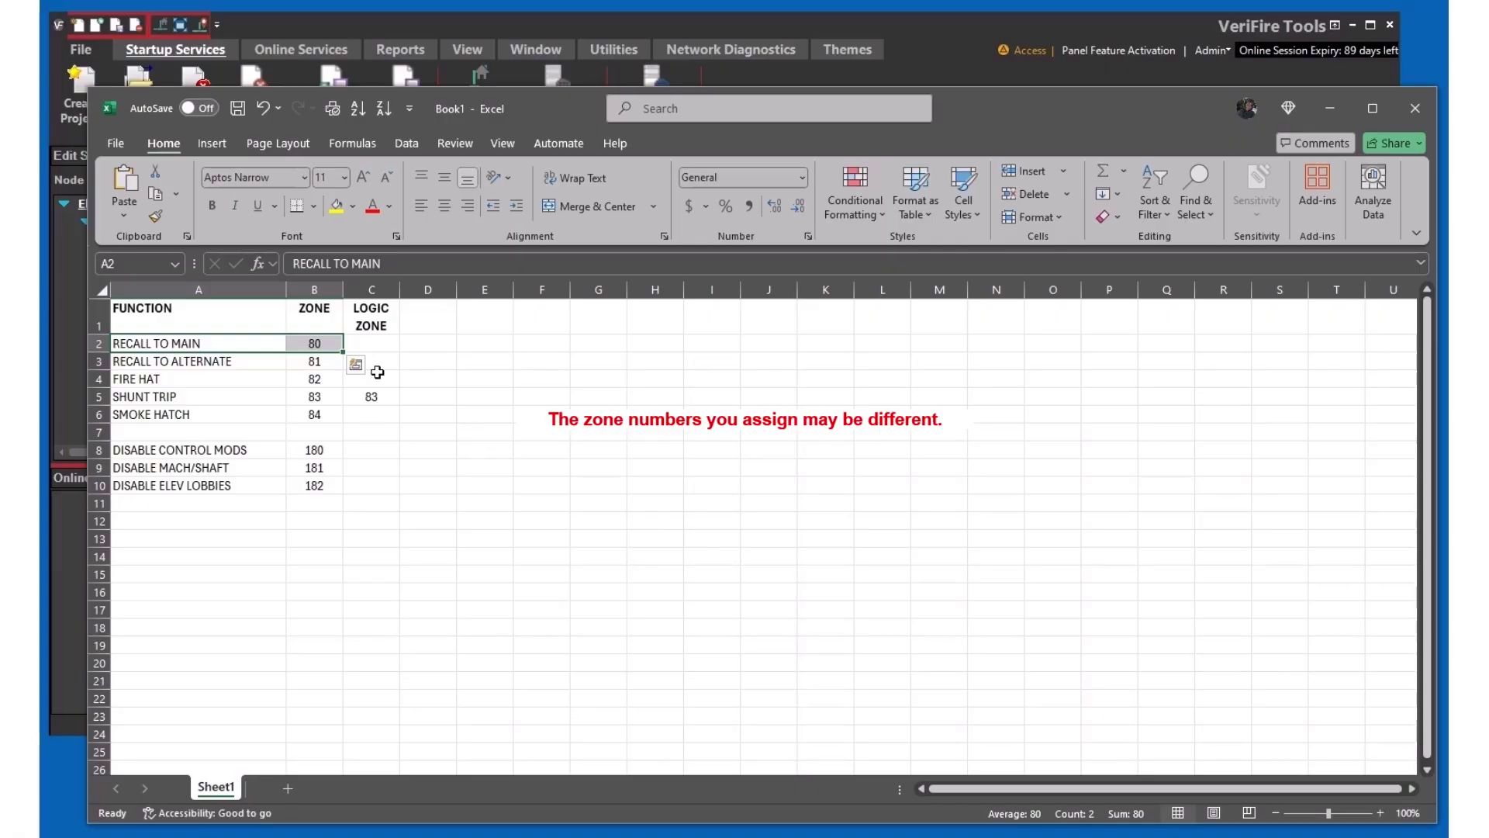
left_click_drag(225, 415, 305, 416)
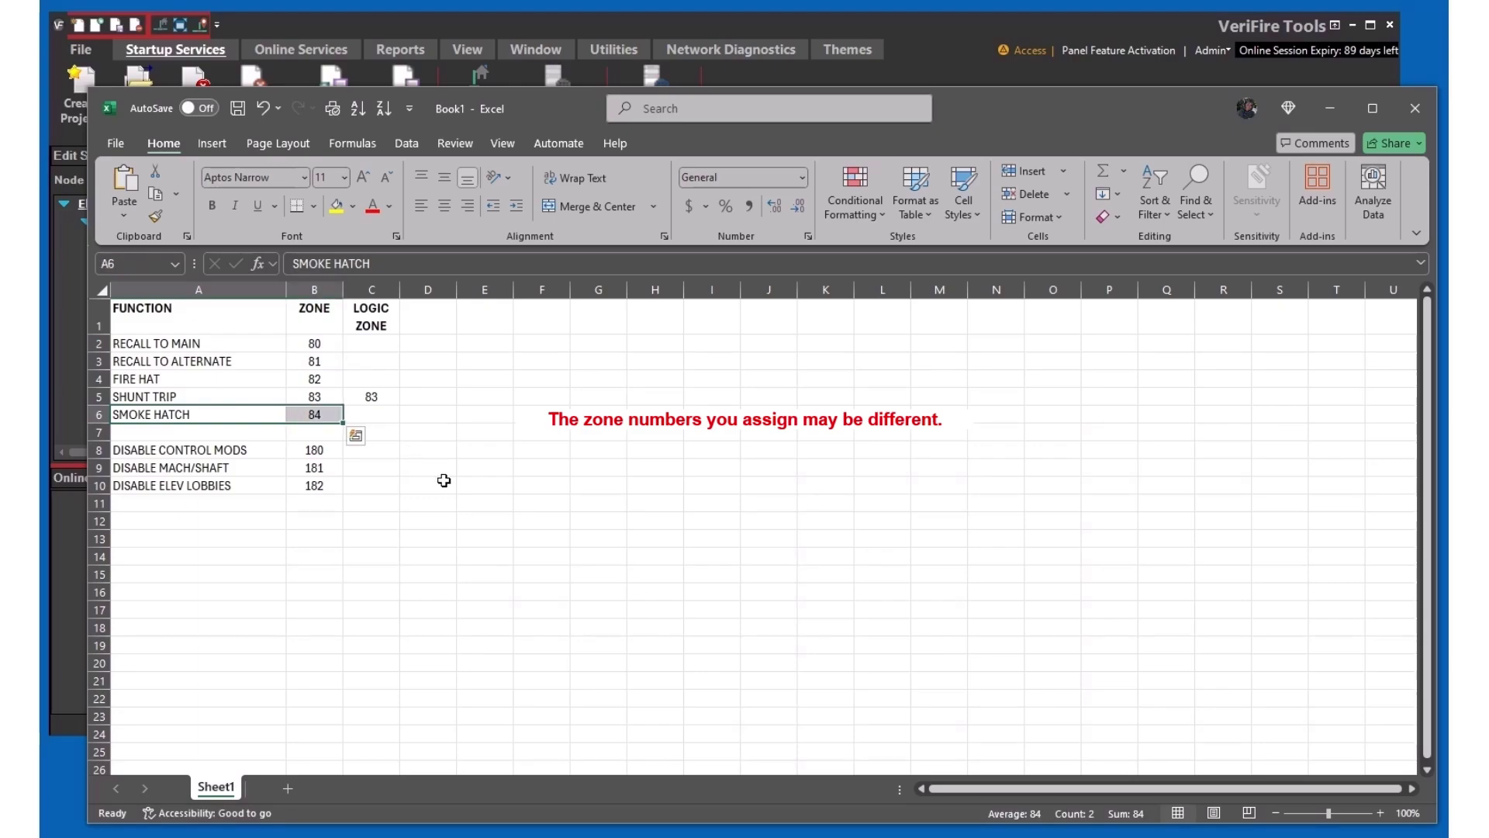
left_click(255, 450)
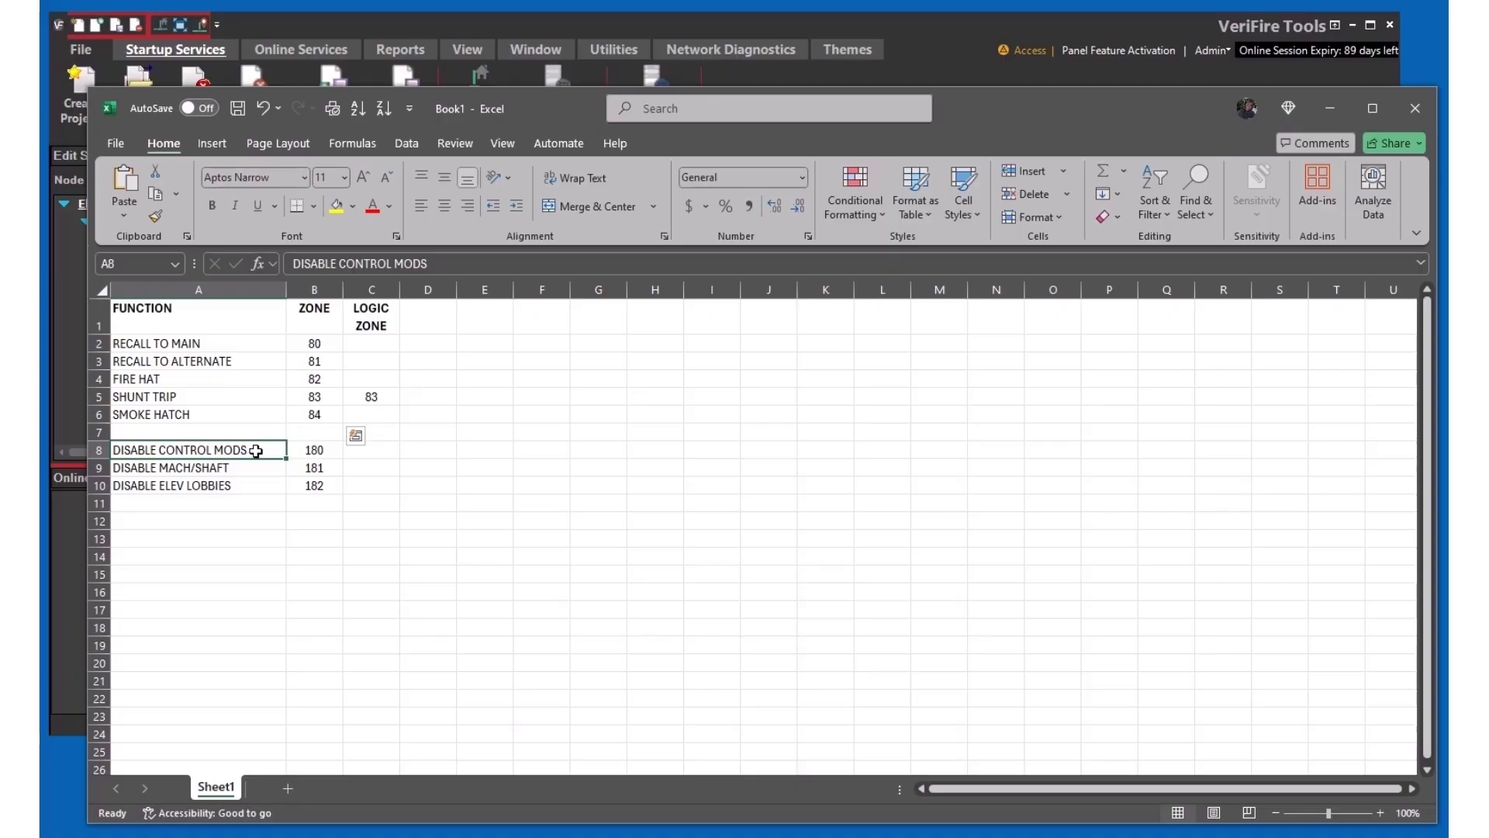
left_click_drag(269, 451, 324, 486)
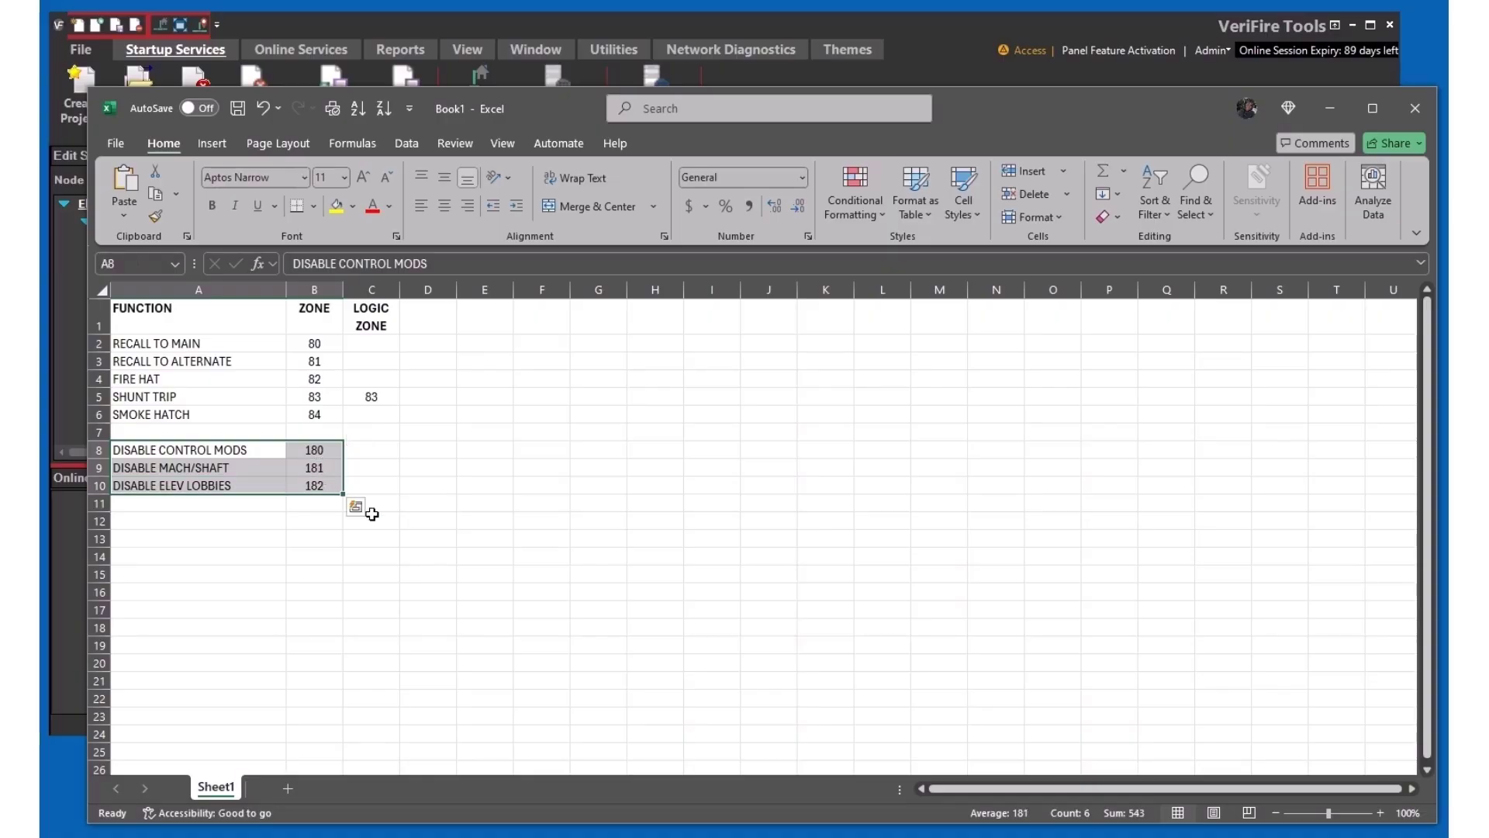
Step: Switch back to VeriFire Tools and check the sources of the three Disable points in the ACS mapping
key("alt+Tab")
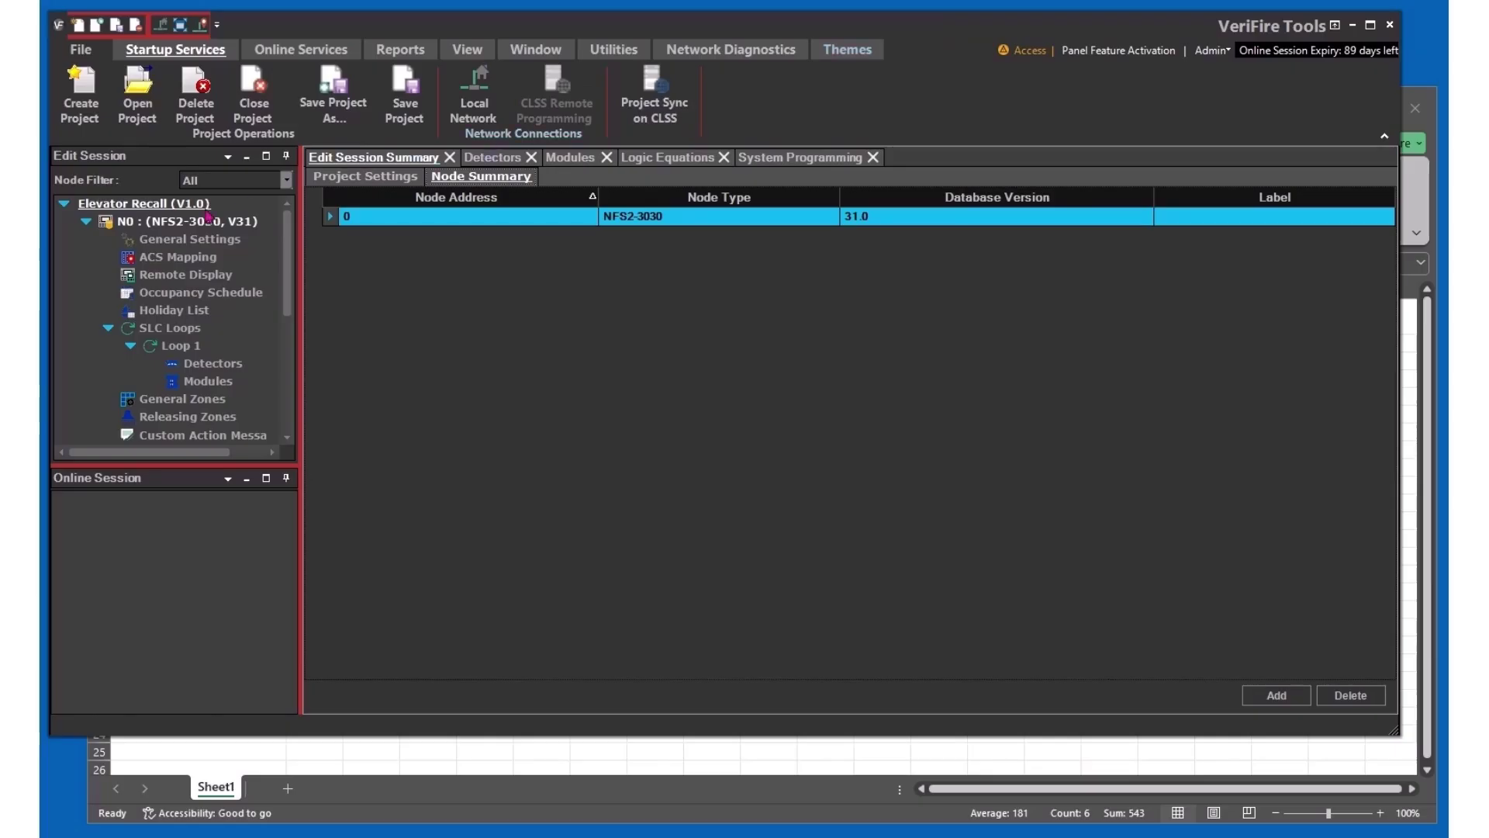
left_click(149, 264)
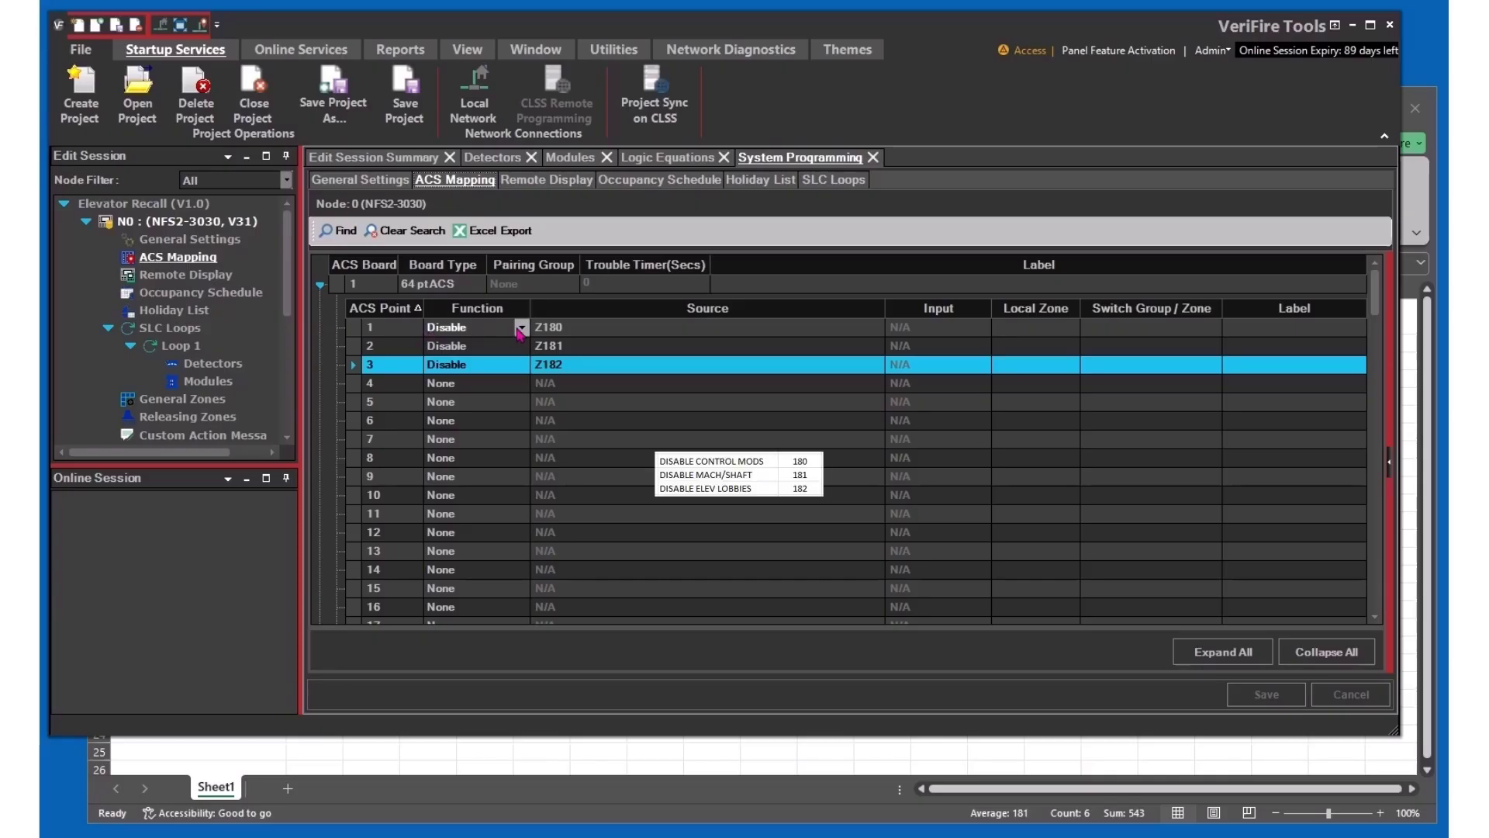
left_click(604, 337)
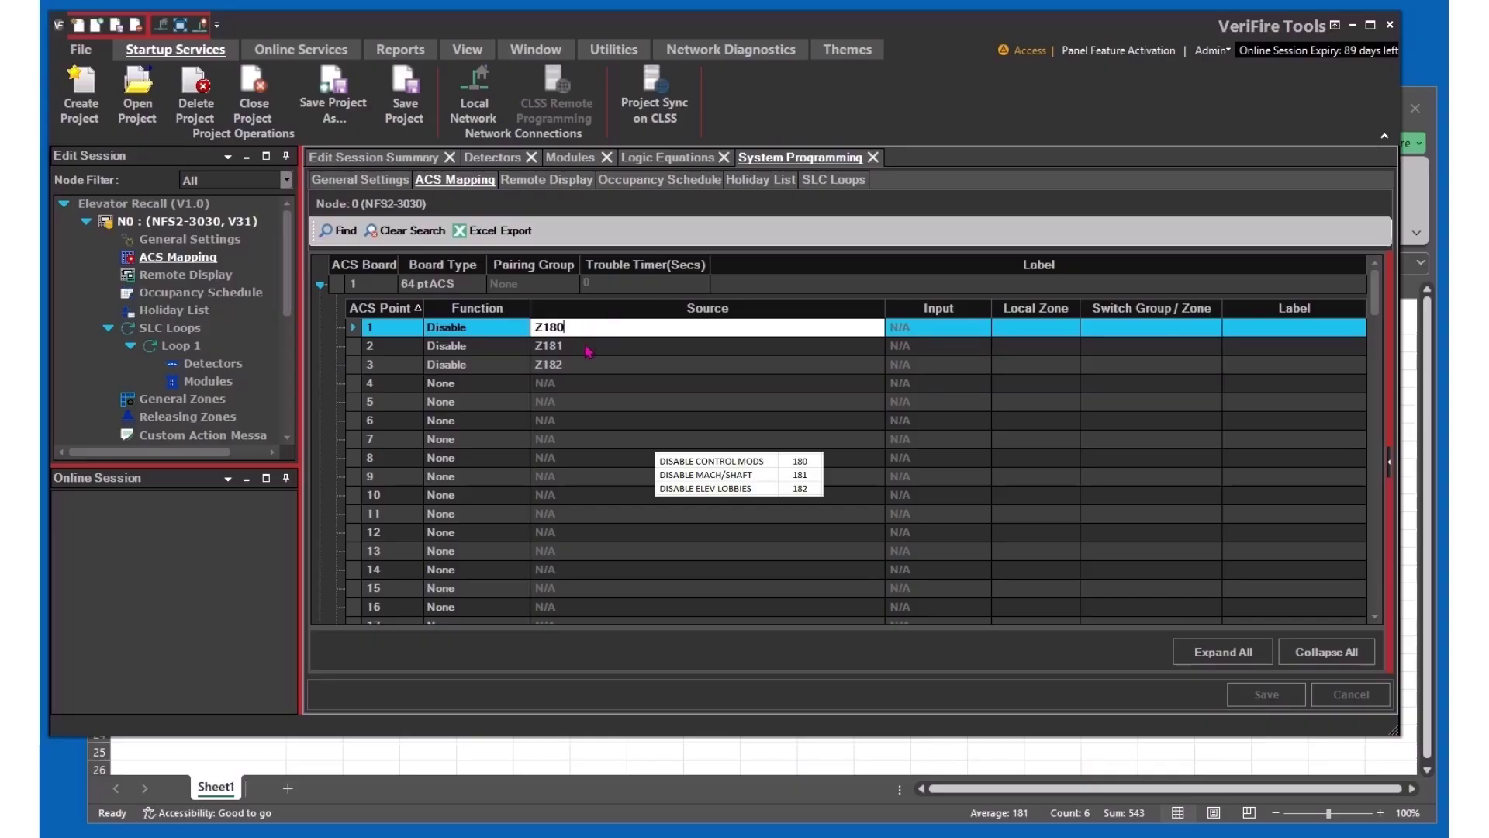
left_click(588, 347)
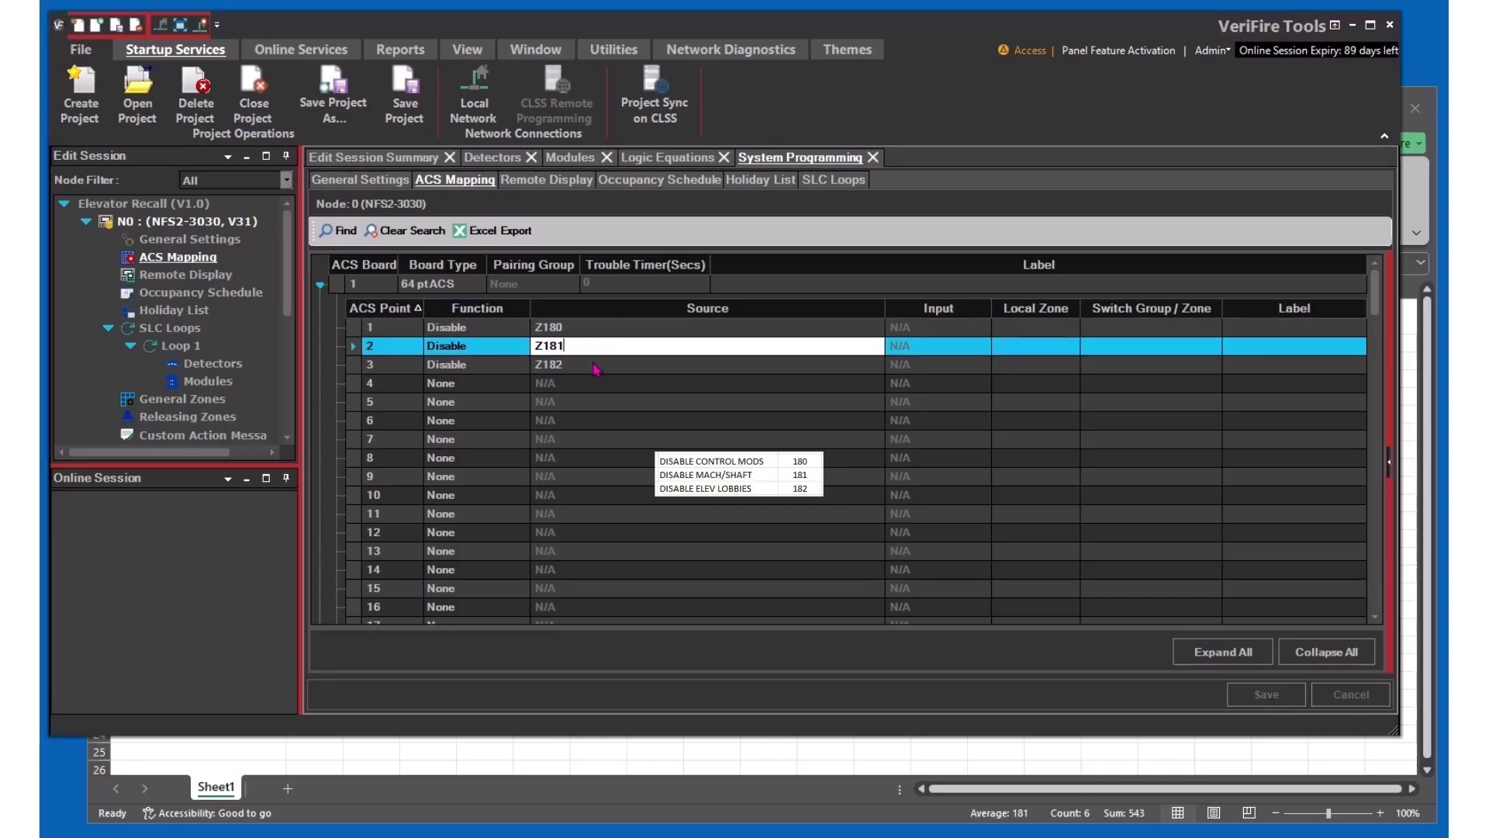
left_click(596, 366)
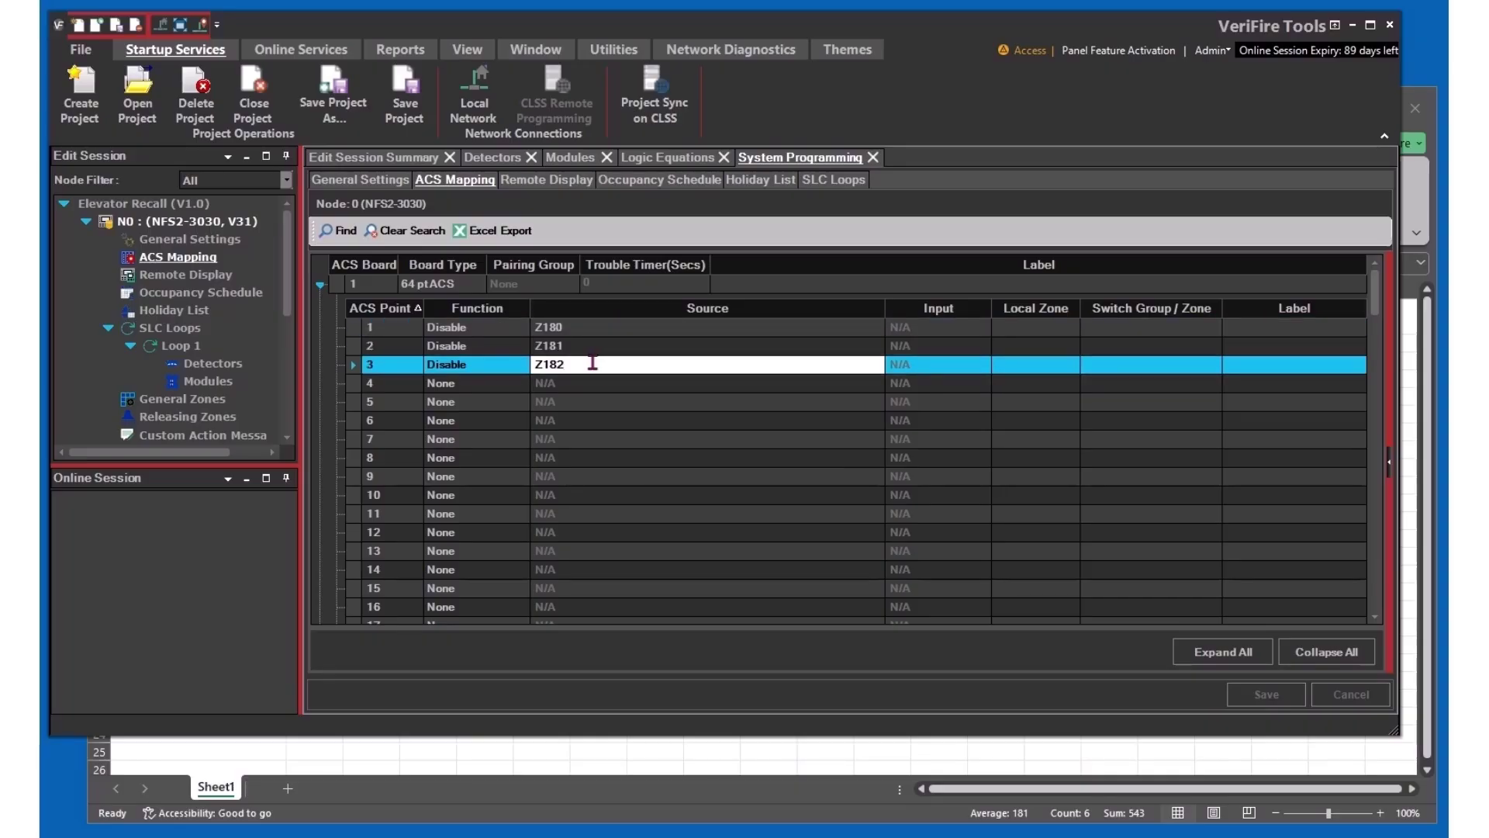
Step: In the Loop 1 detectors, set CBE 2 to Z80 for basement lobby detector 1 and Z81 for 1st floor lobby detector 2
left_click(217, 369)
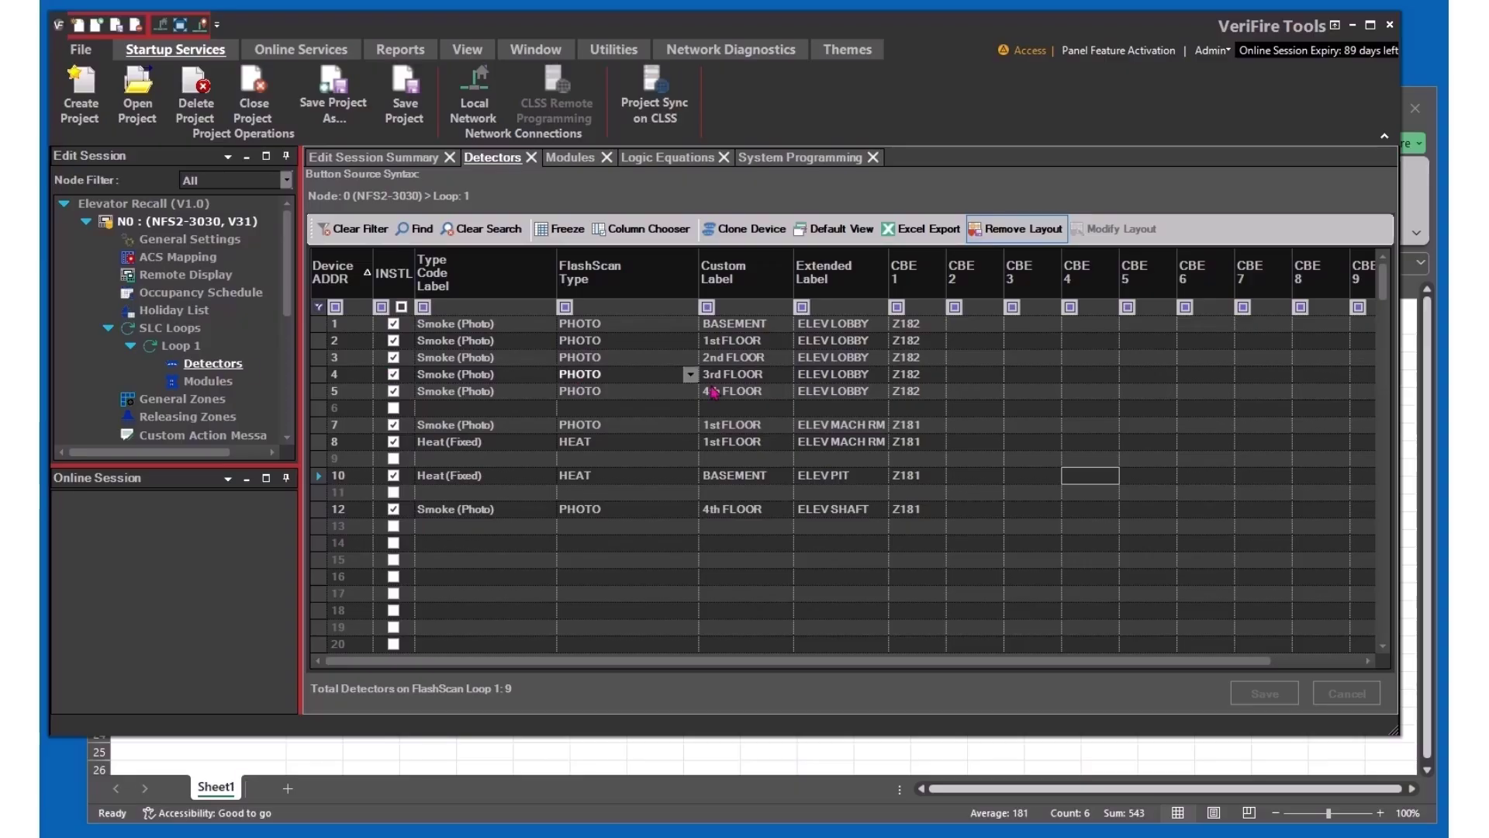
mouse_move(919, 341)
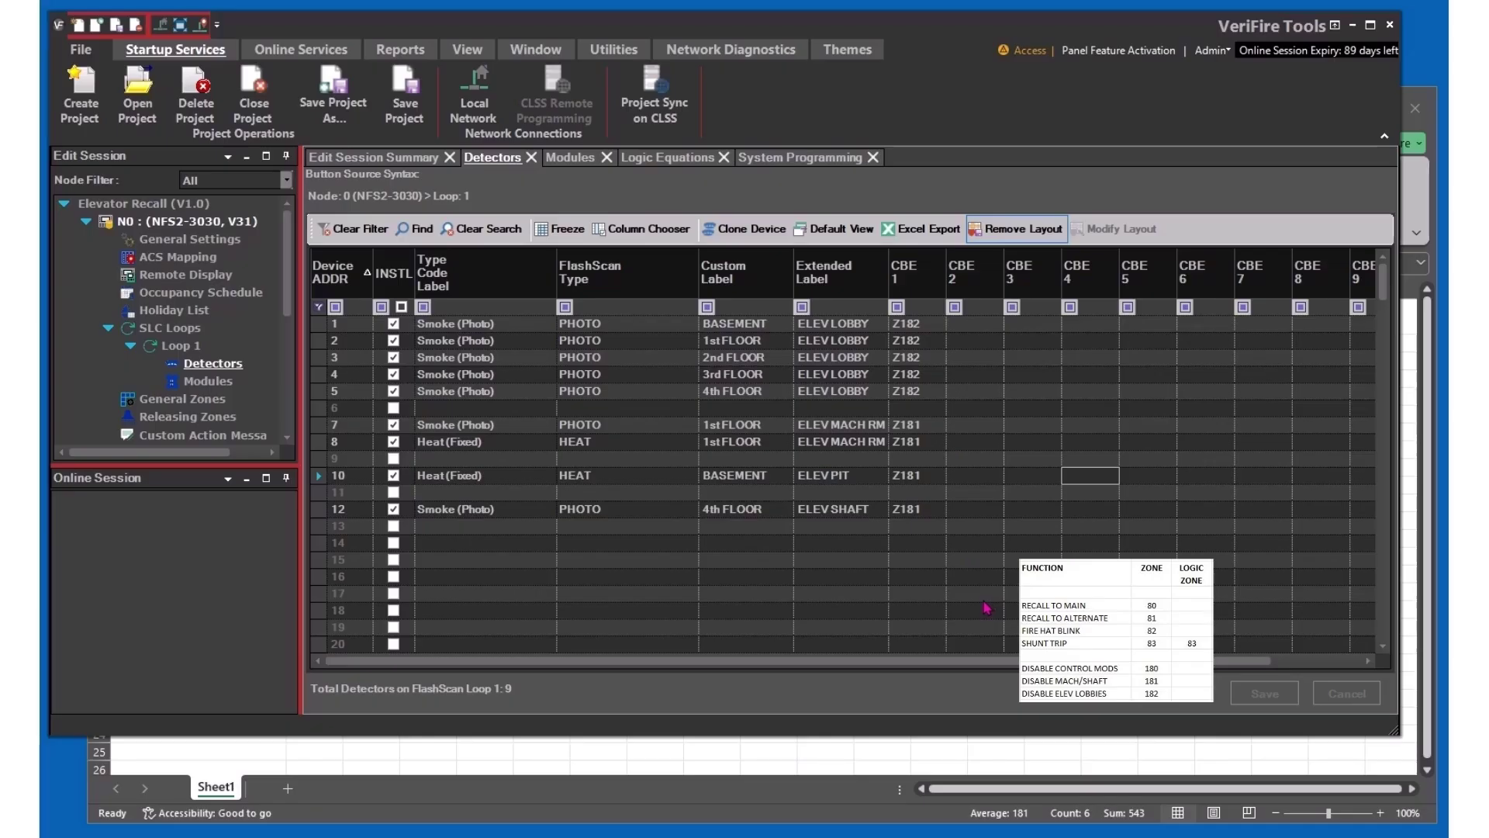
left_click(982, 327)
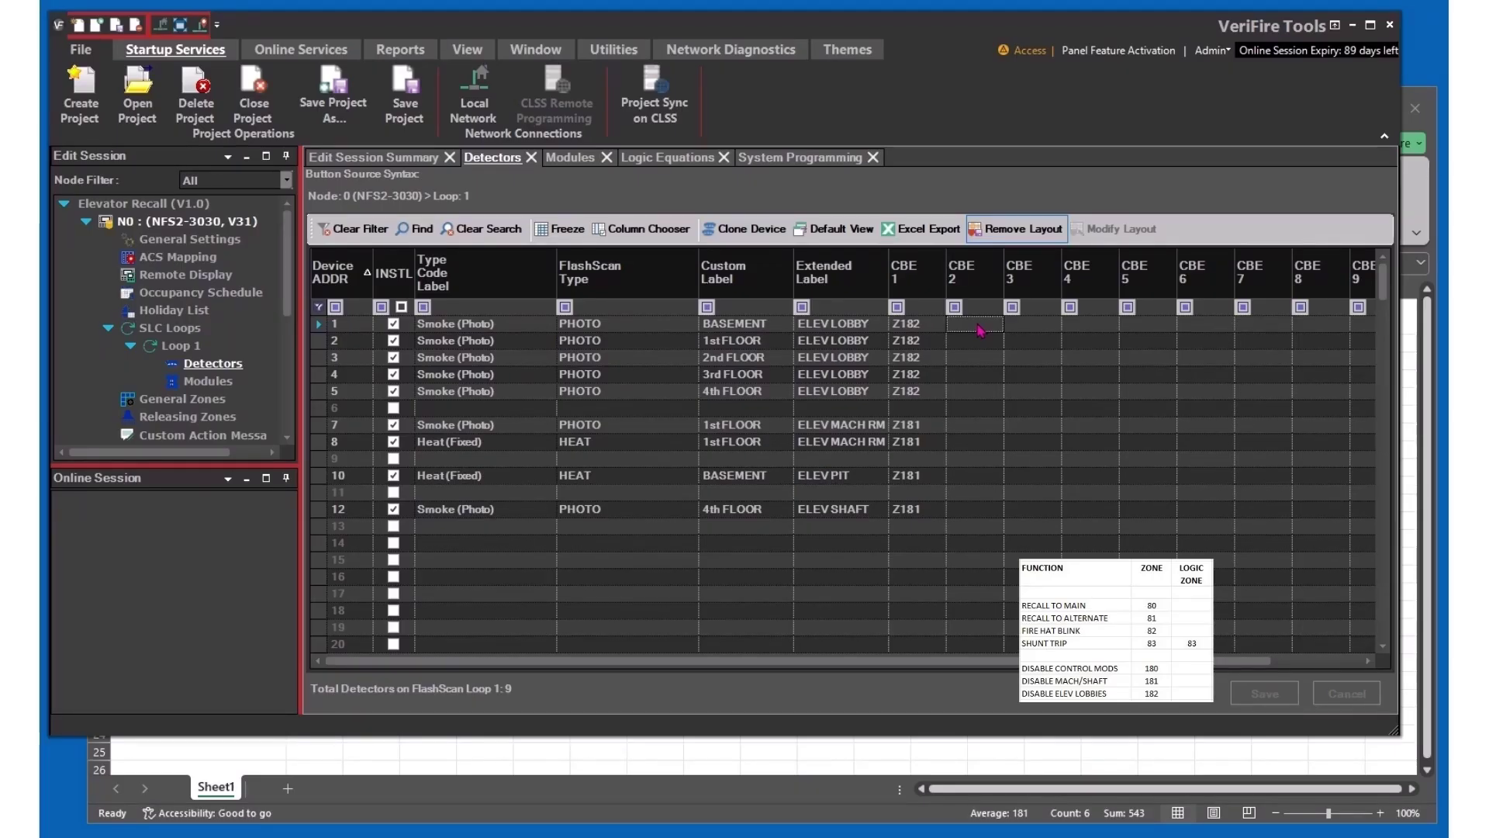
type("z")
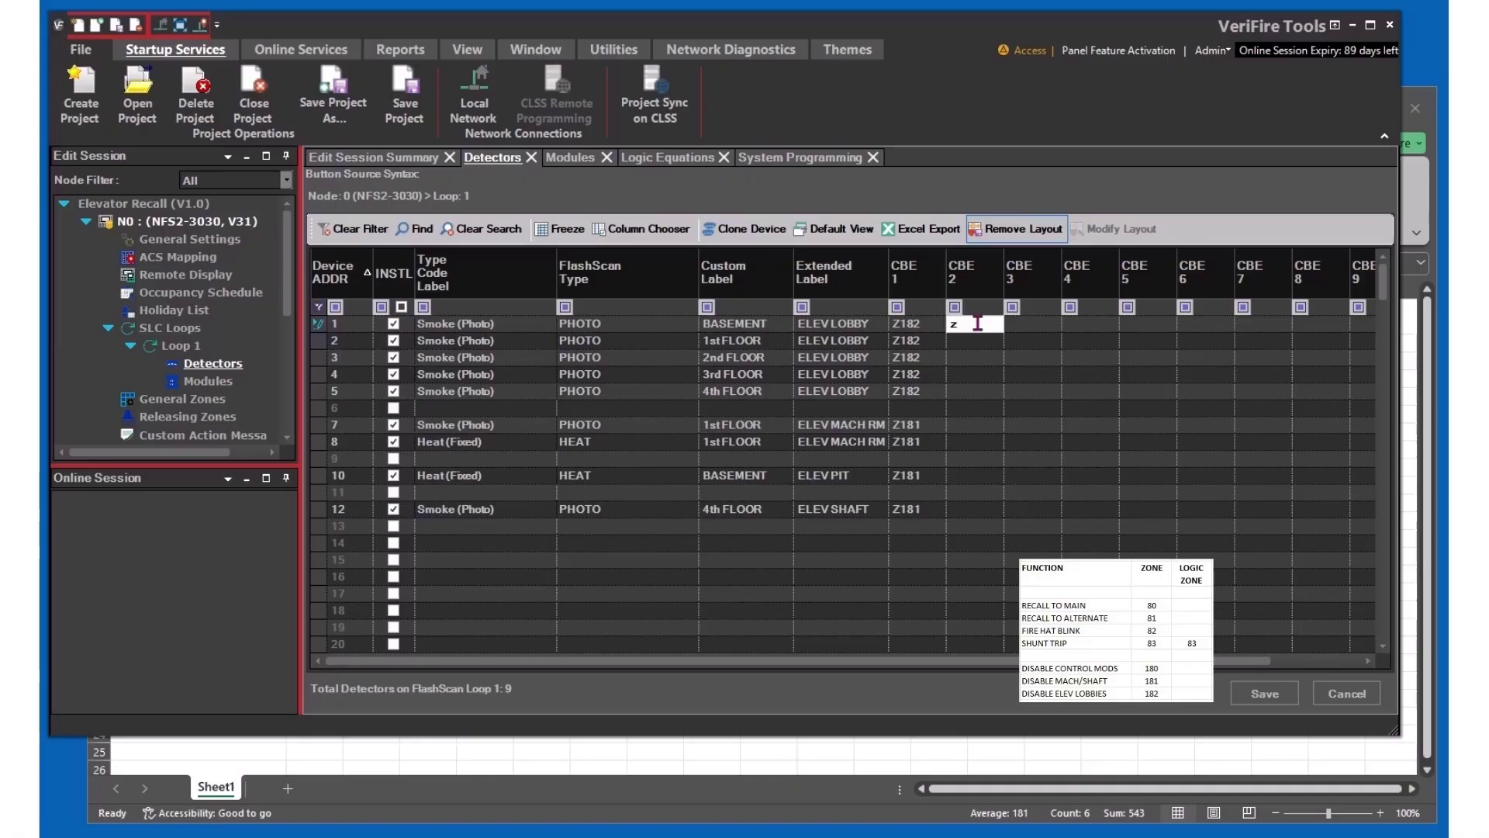
key("Caps_Lock")
type("80")
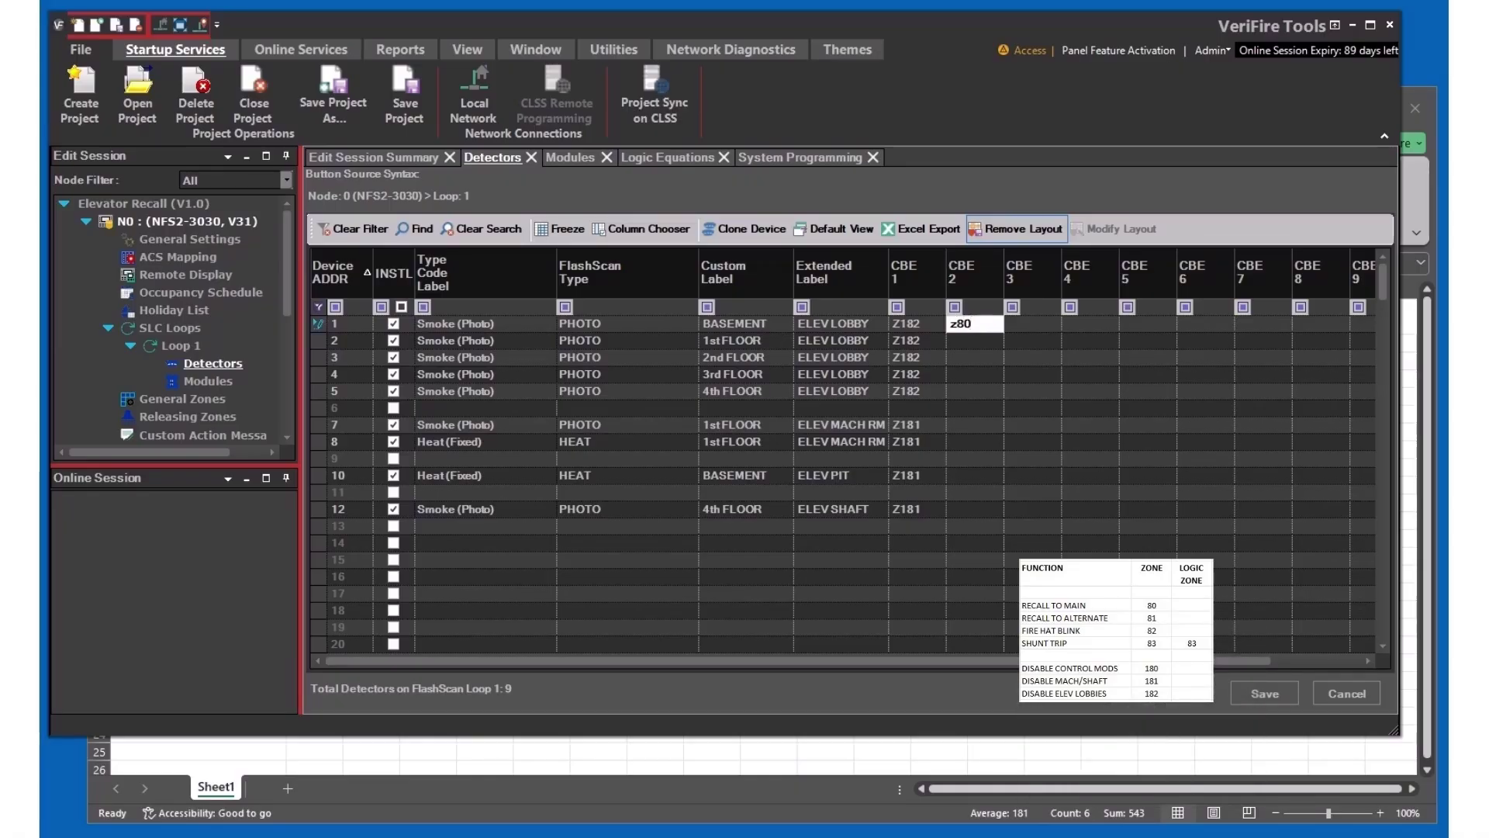
key("Return")
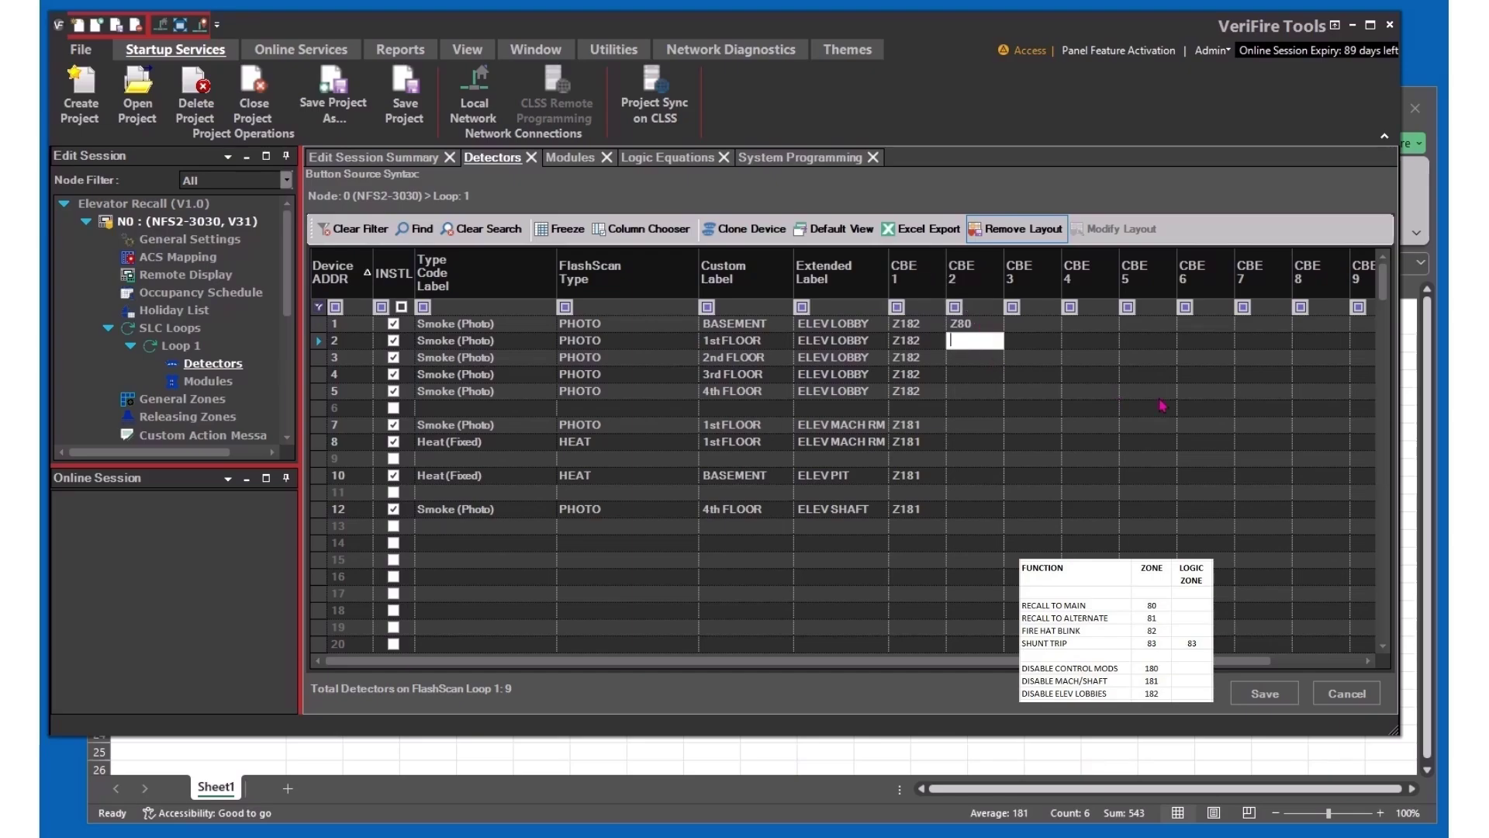
type("Z81")
key("Return")
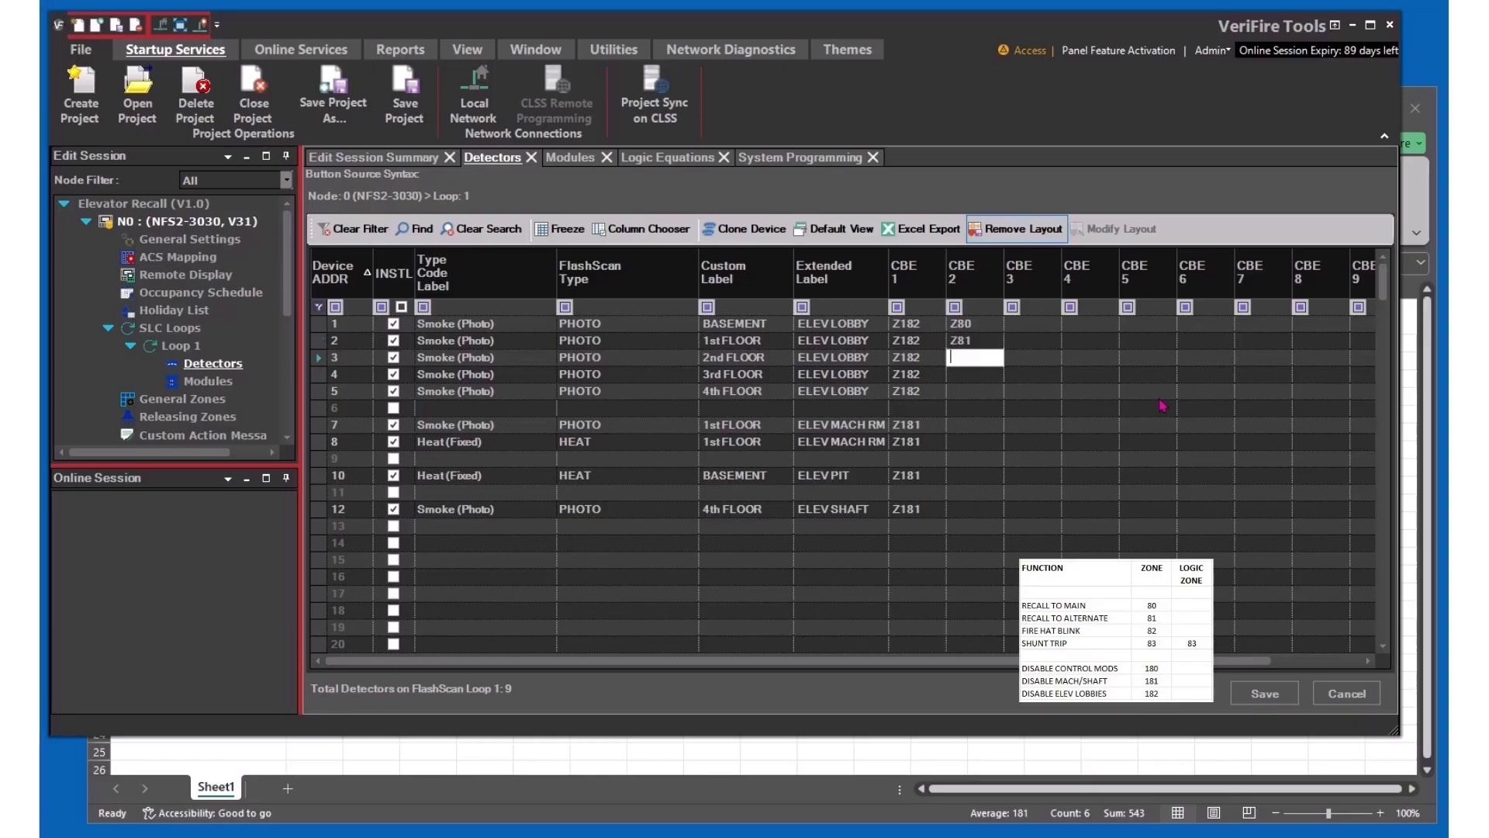
Step: Set CBE 2 to Z80 for elevator lobby detectors 3, 4 and 5 on the 2nd to 4th floors
type("Z80")
key("Return")
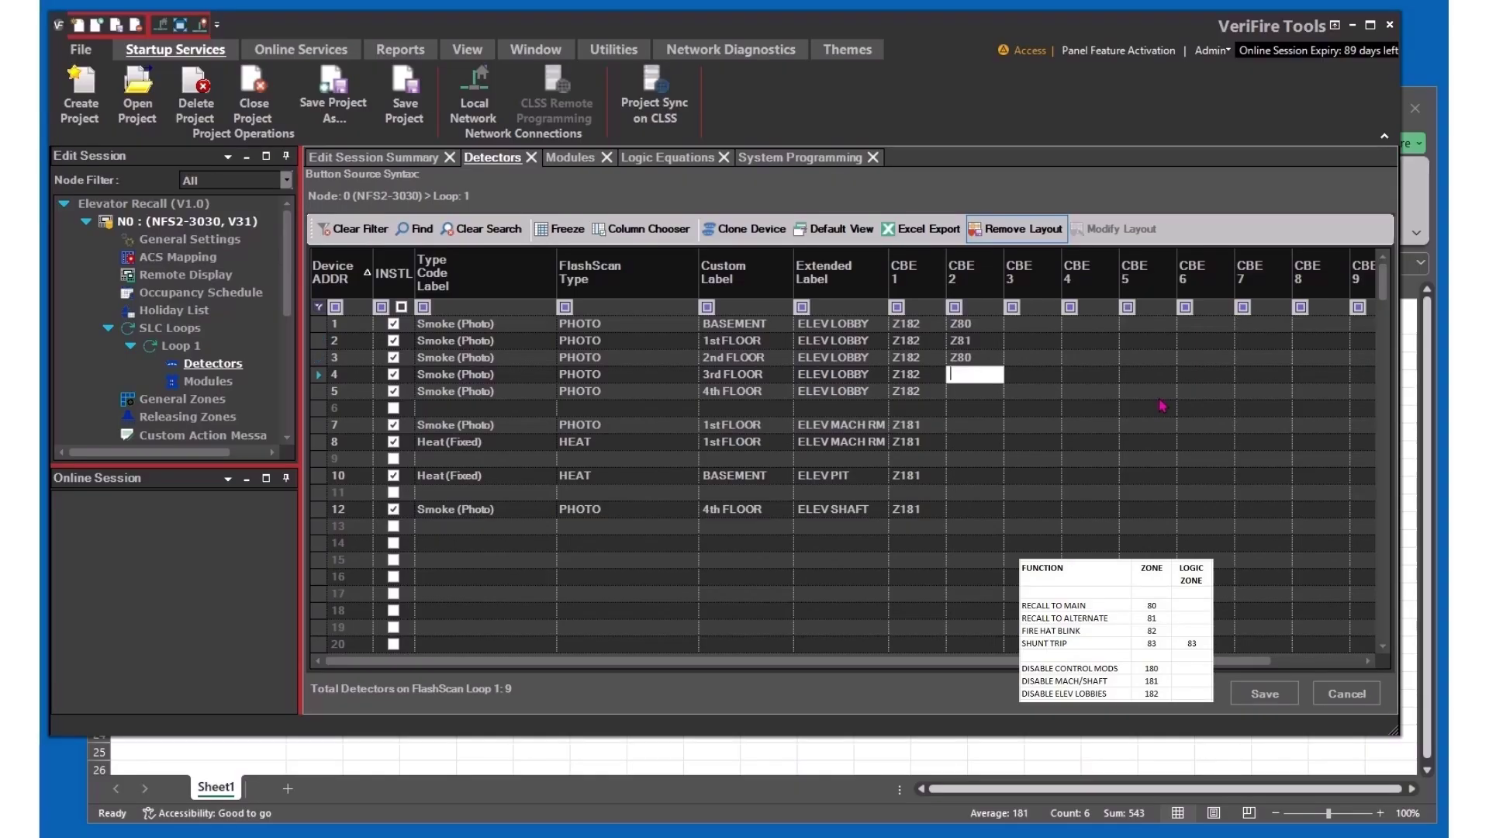
type("Z80")
key("Return")
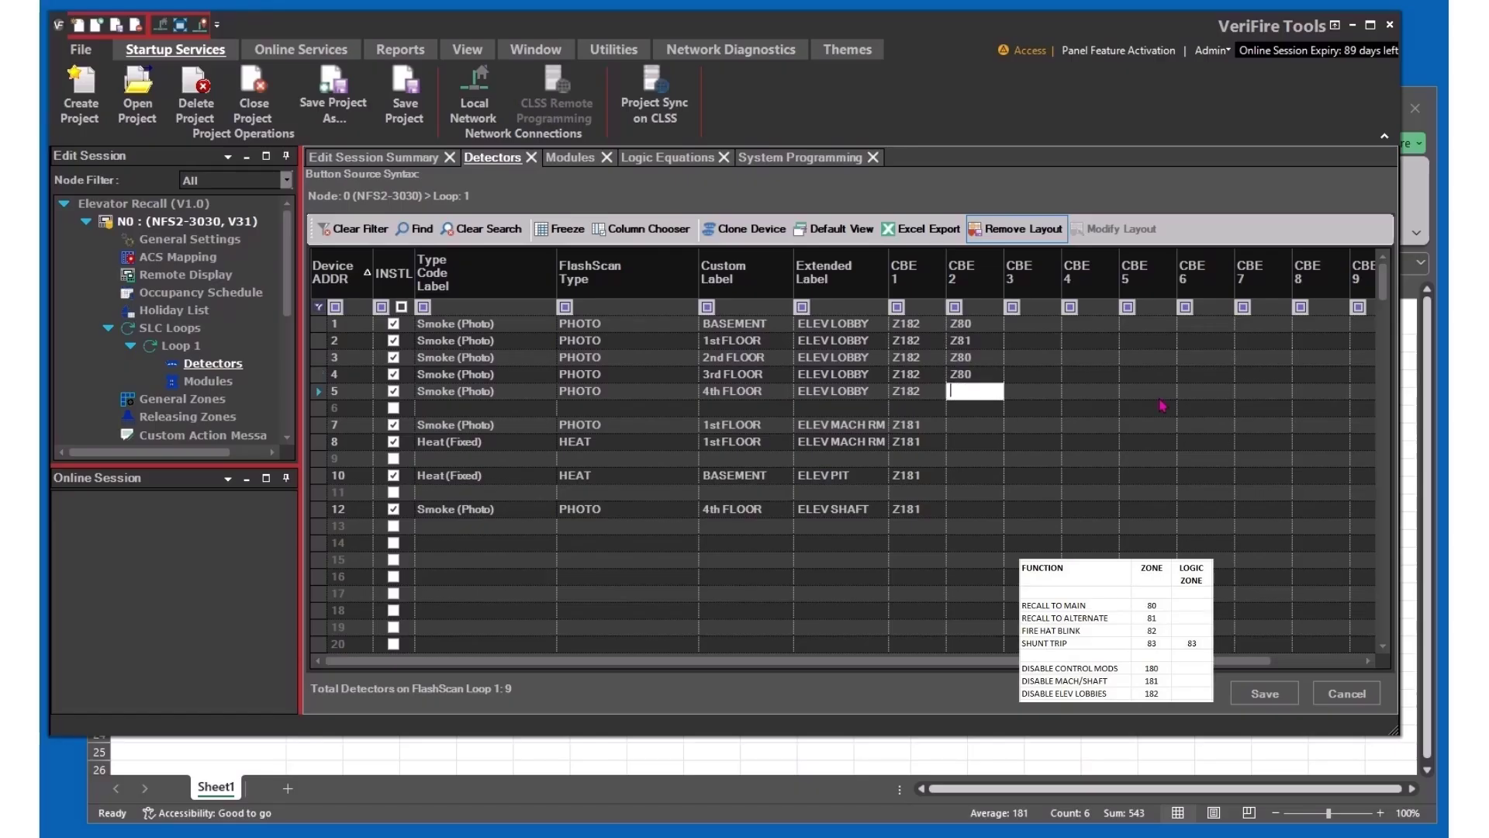
type("Z80")
key("Return")
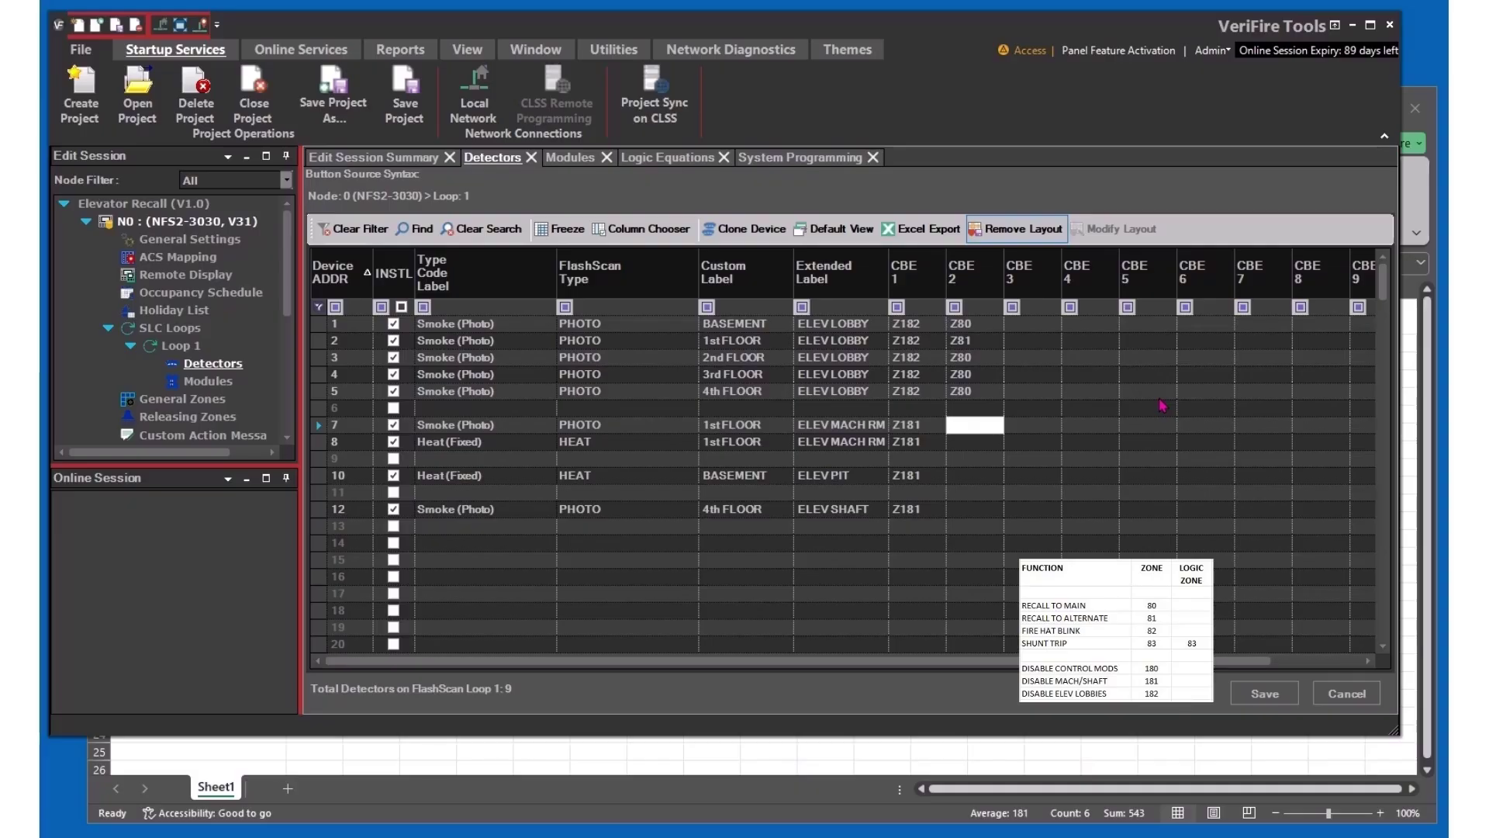
Step: Set CBE 2 to Z81 for machine room detectors 7 and 8, and to Z80 for pit detector 10 and shaft detector 12
type("Z81")
key("Return")
type("Z81")
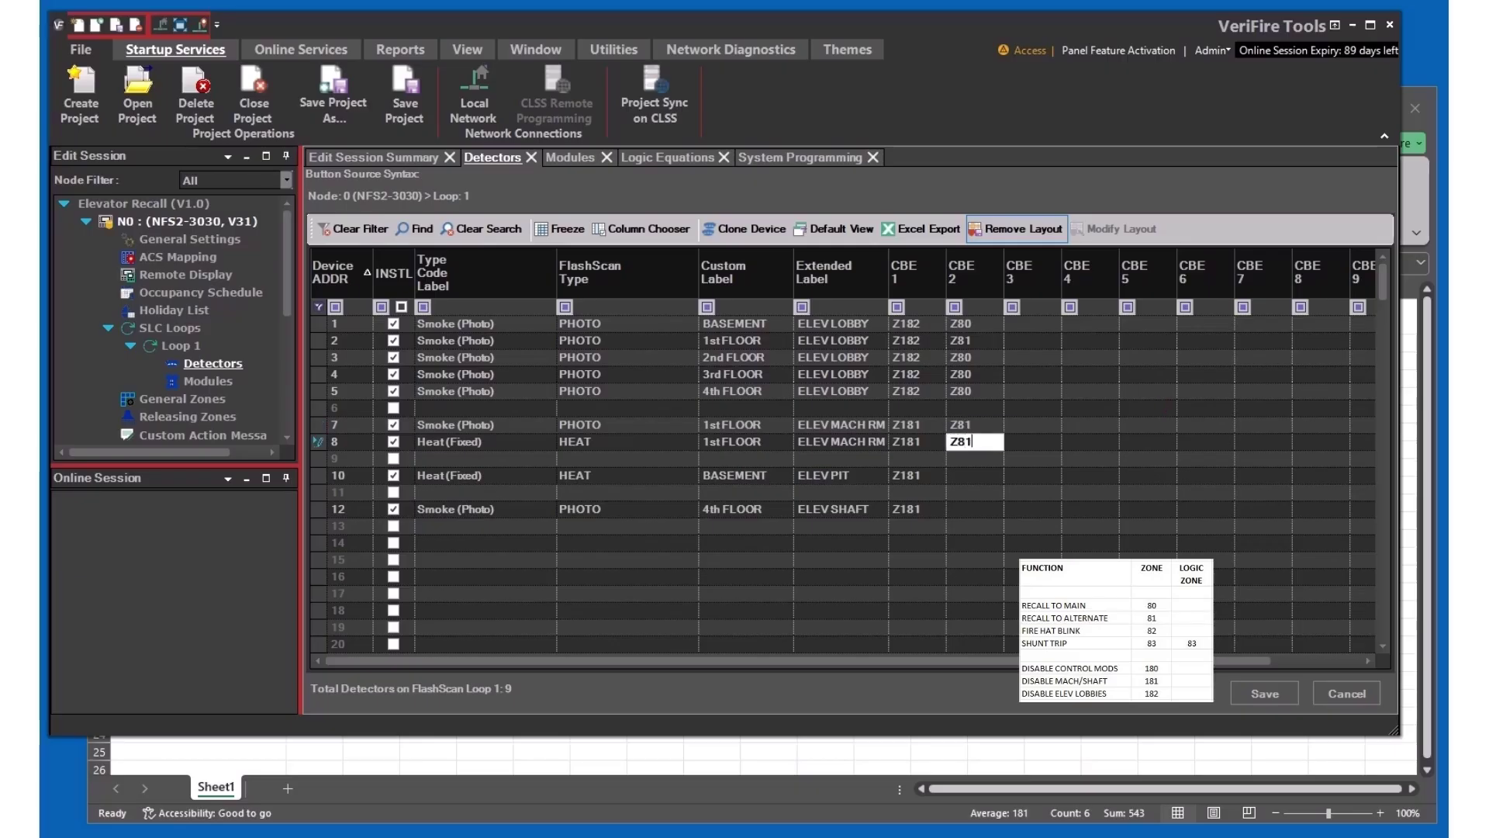
key("Return")
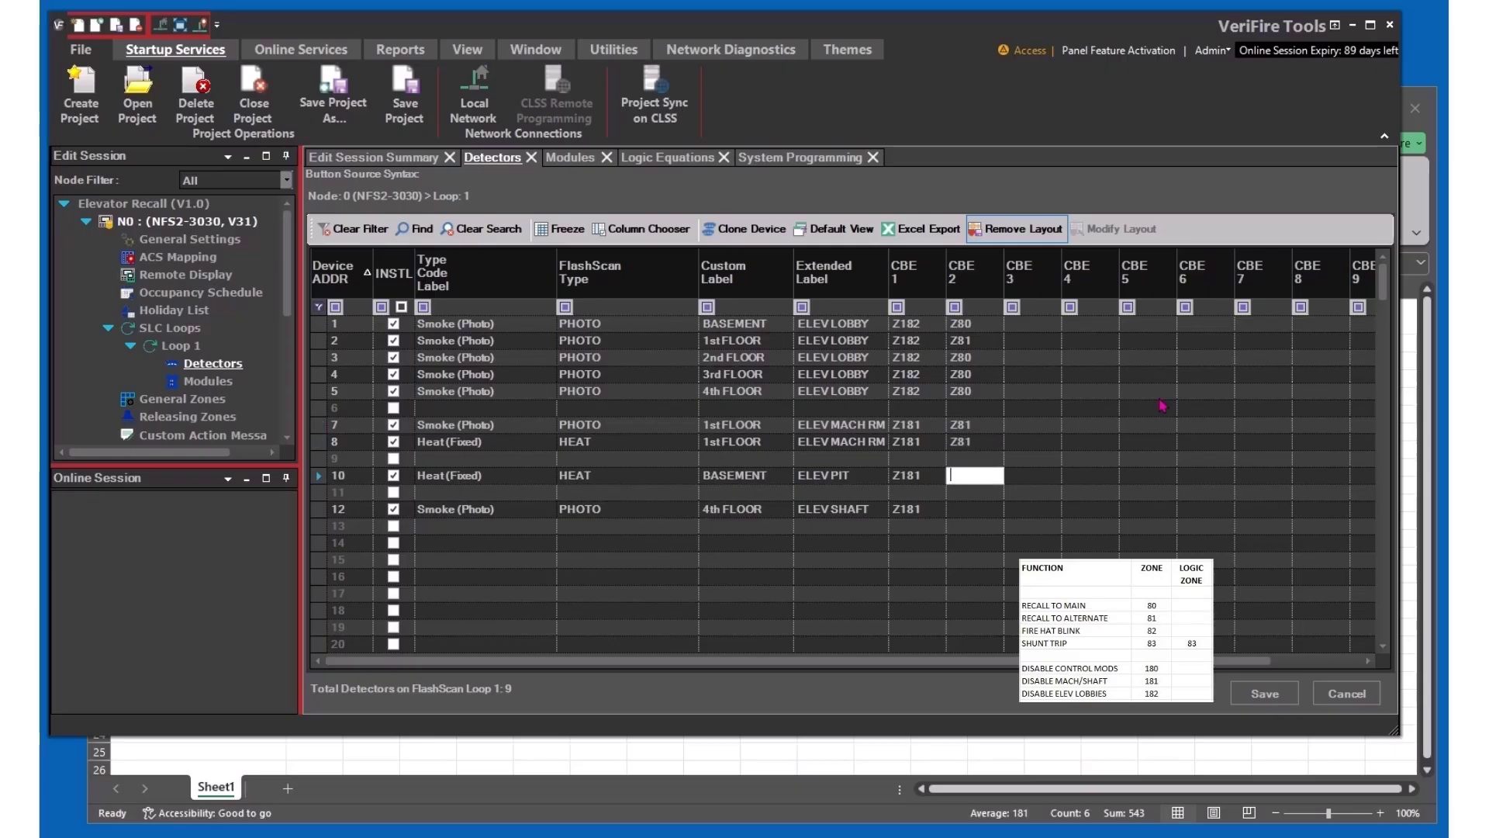
type("Z80")
key("Return")
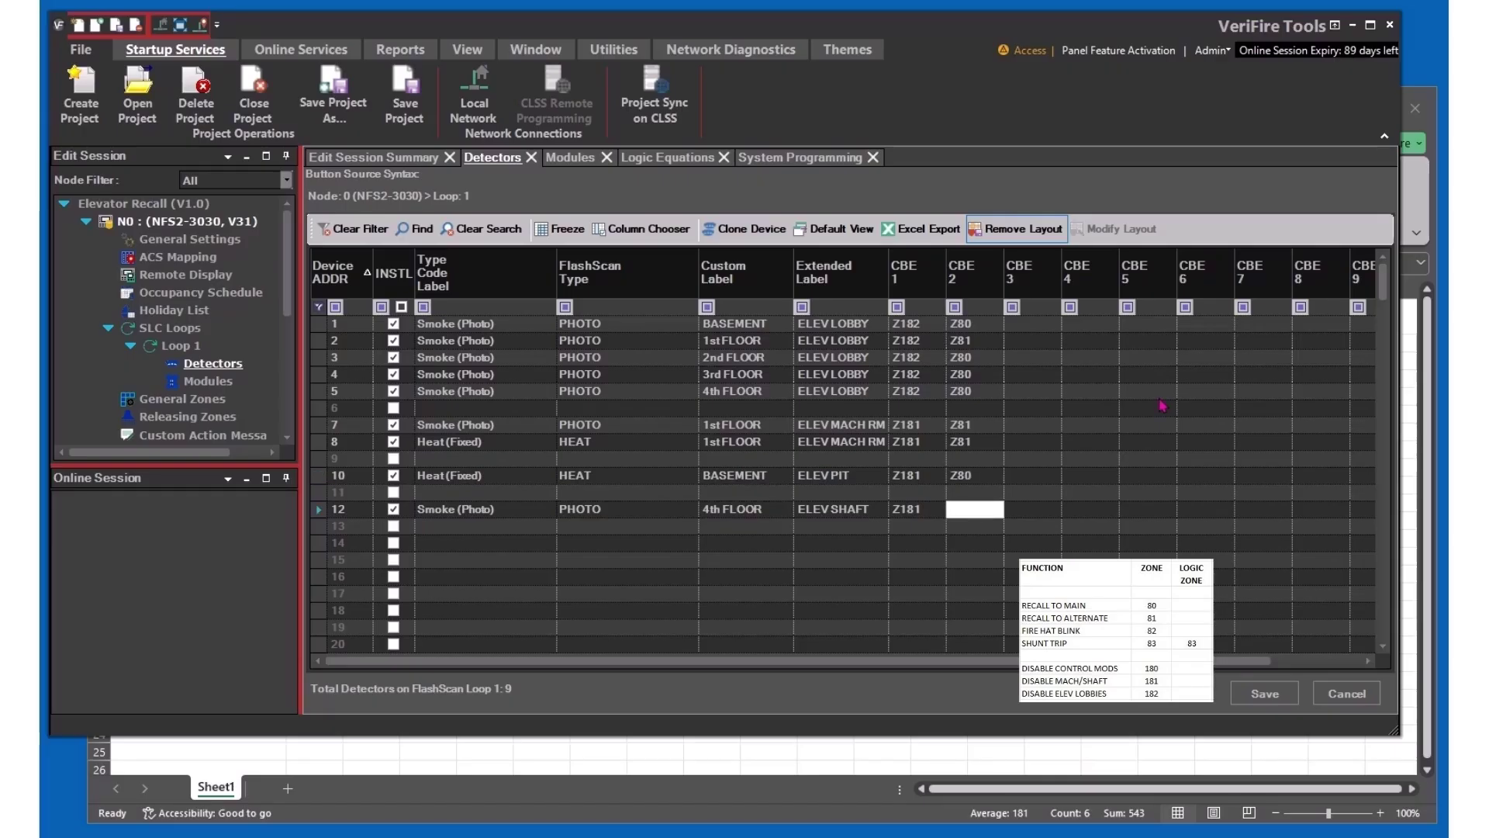
type("Z80")
key("Return")
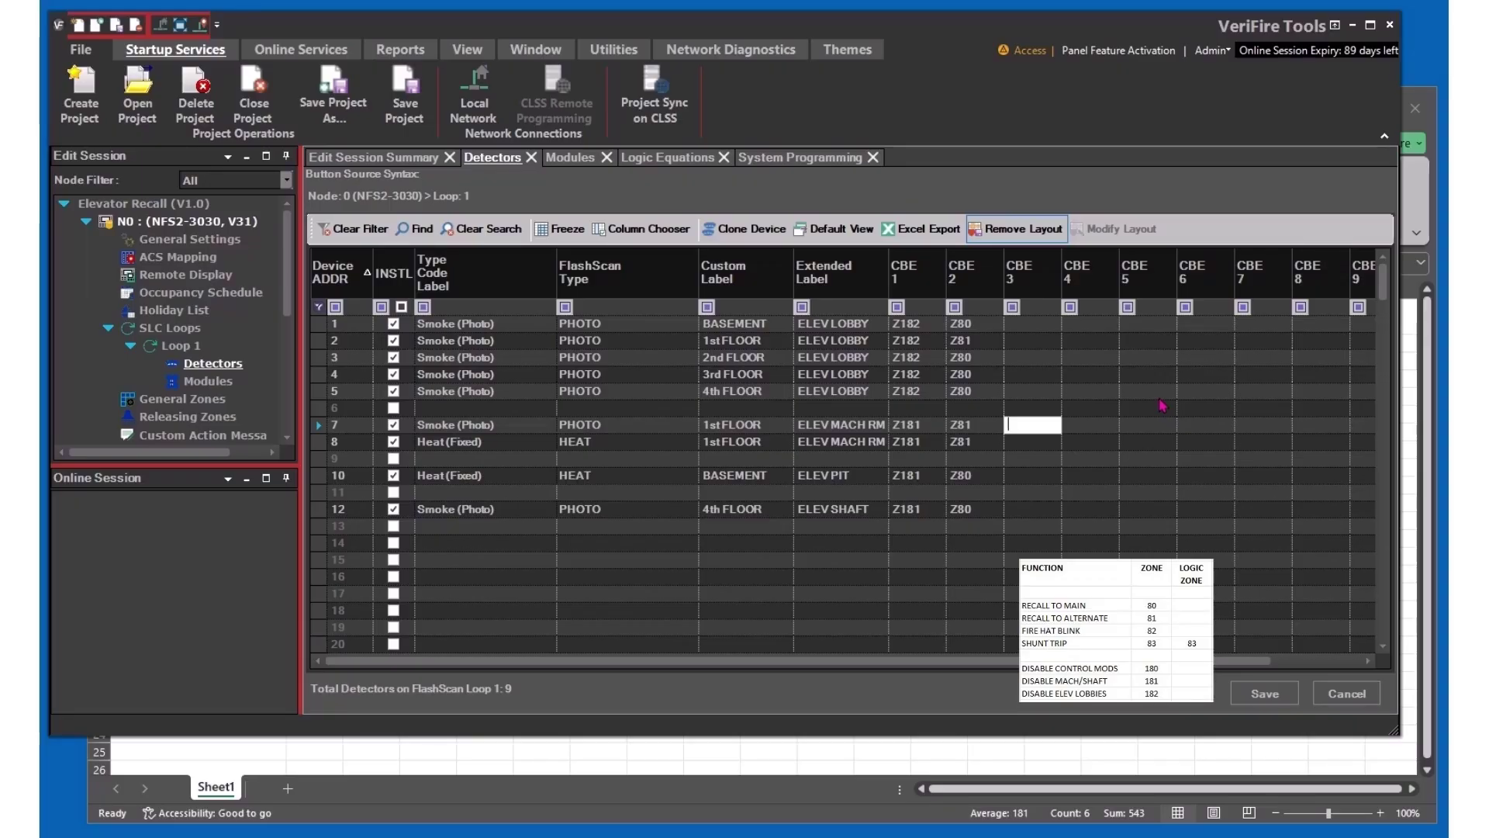
Step: Set CBE 3 to Z82 for machine room detectors 7 and 8, and CBE 4 to Z83 for heat detector 8
type("Z")
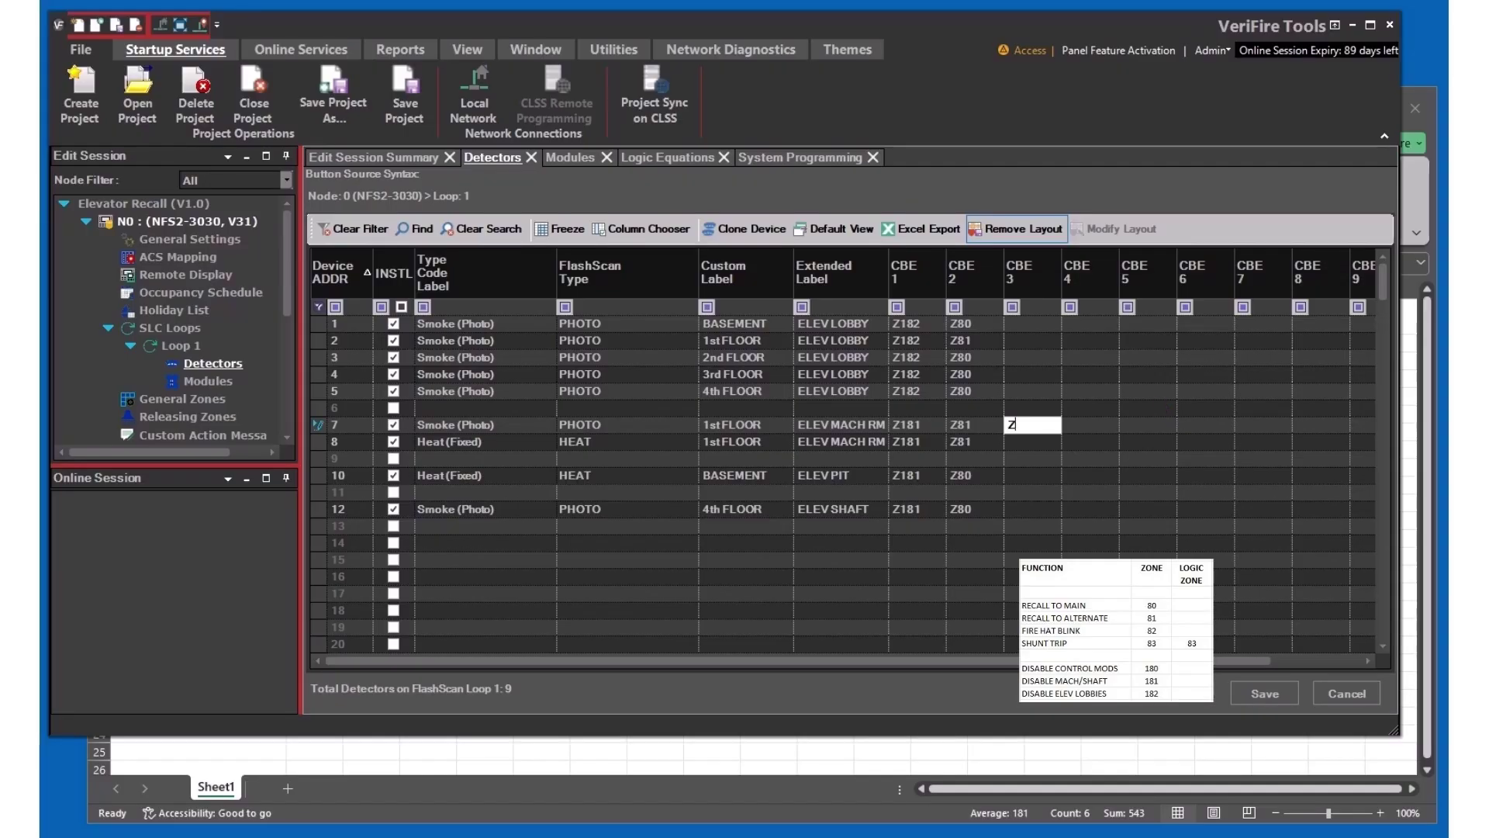
type("82")
key("Return")
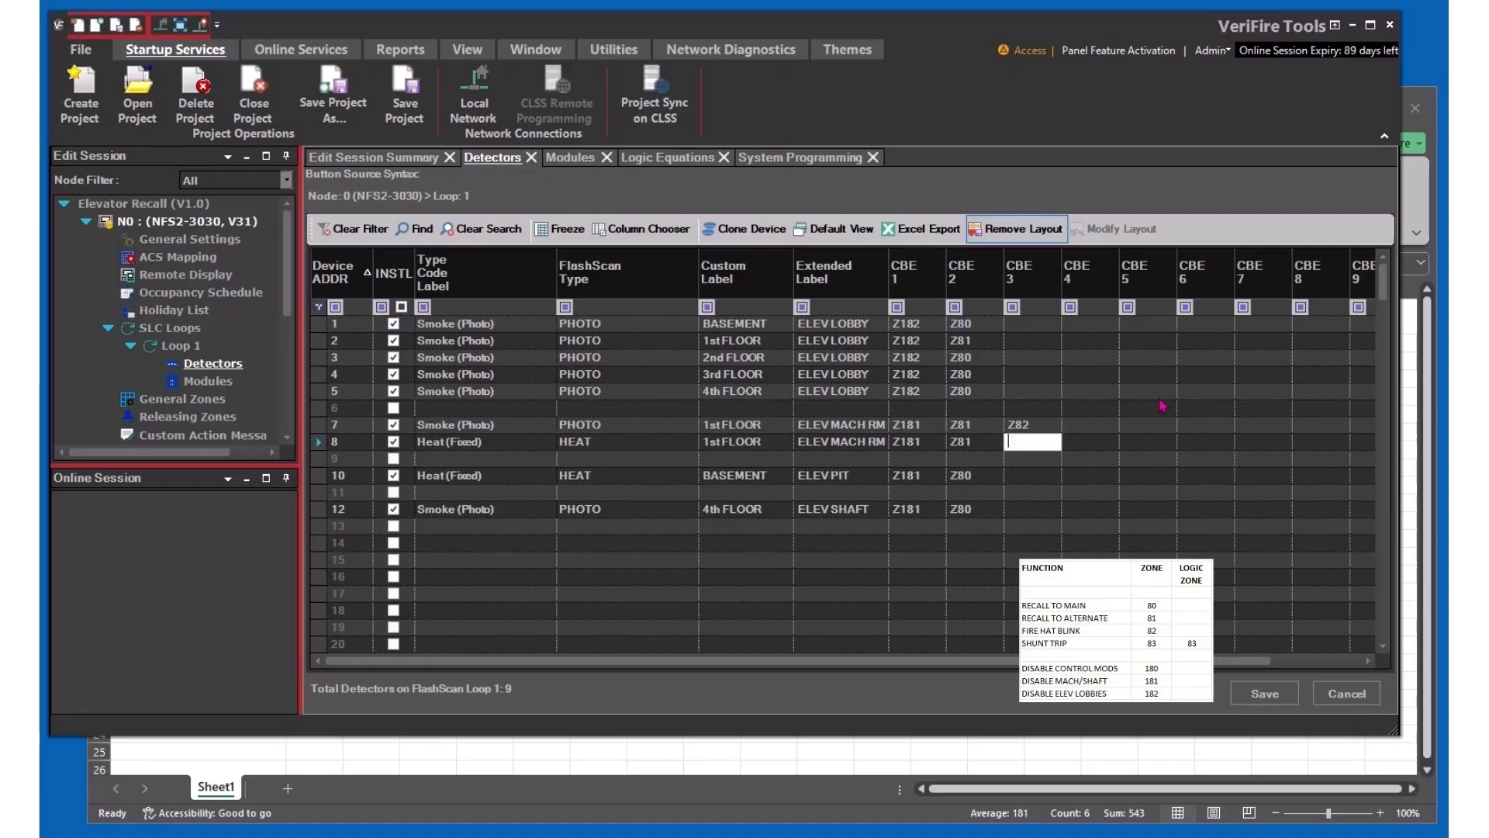
type("Z82")
key("Tab")
type("Z83")
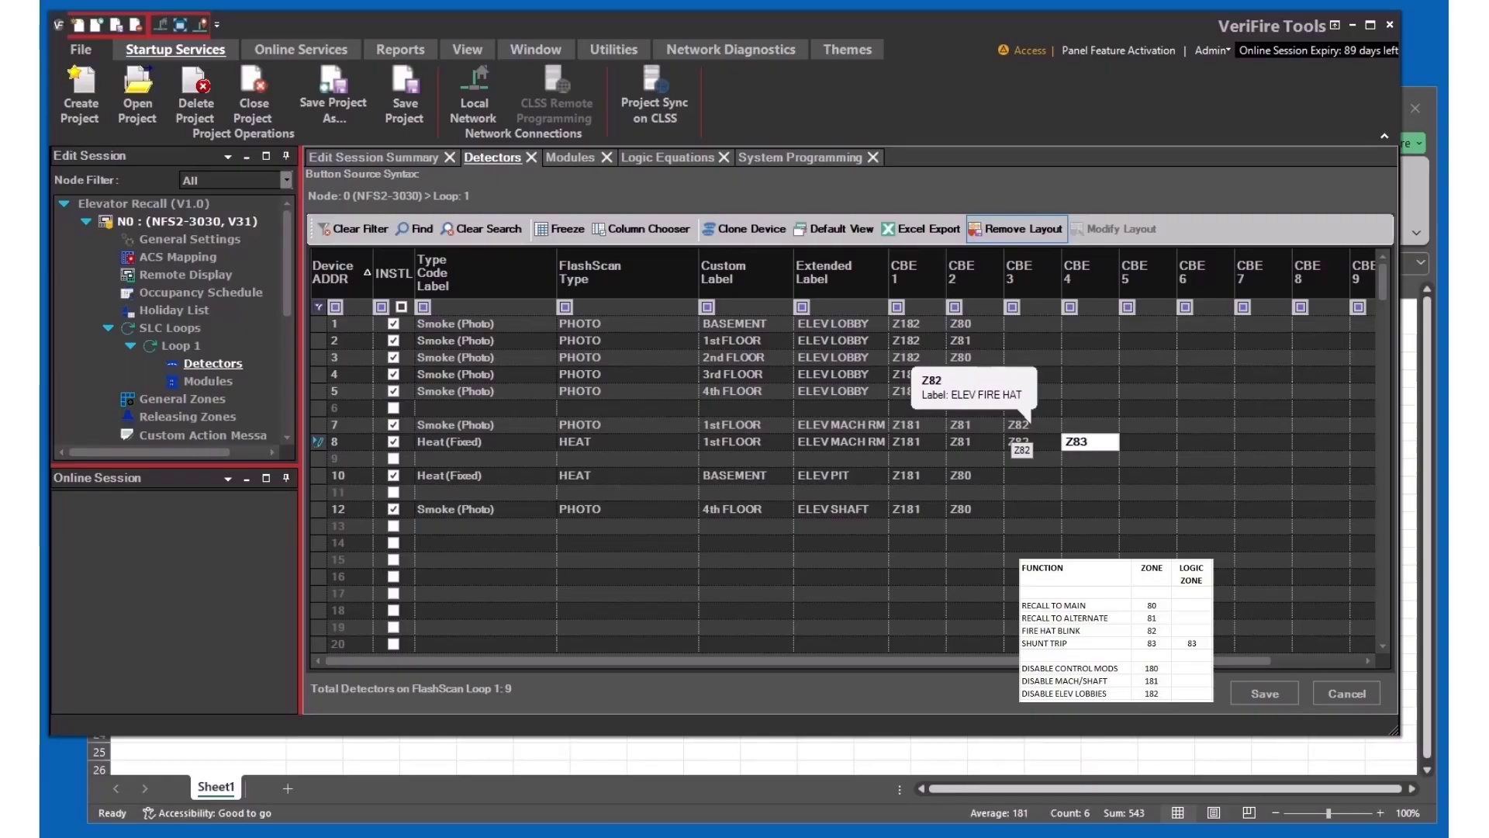
key("Return")
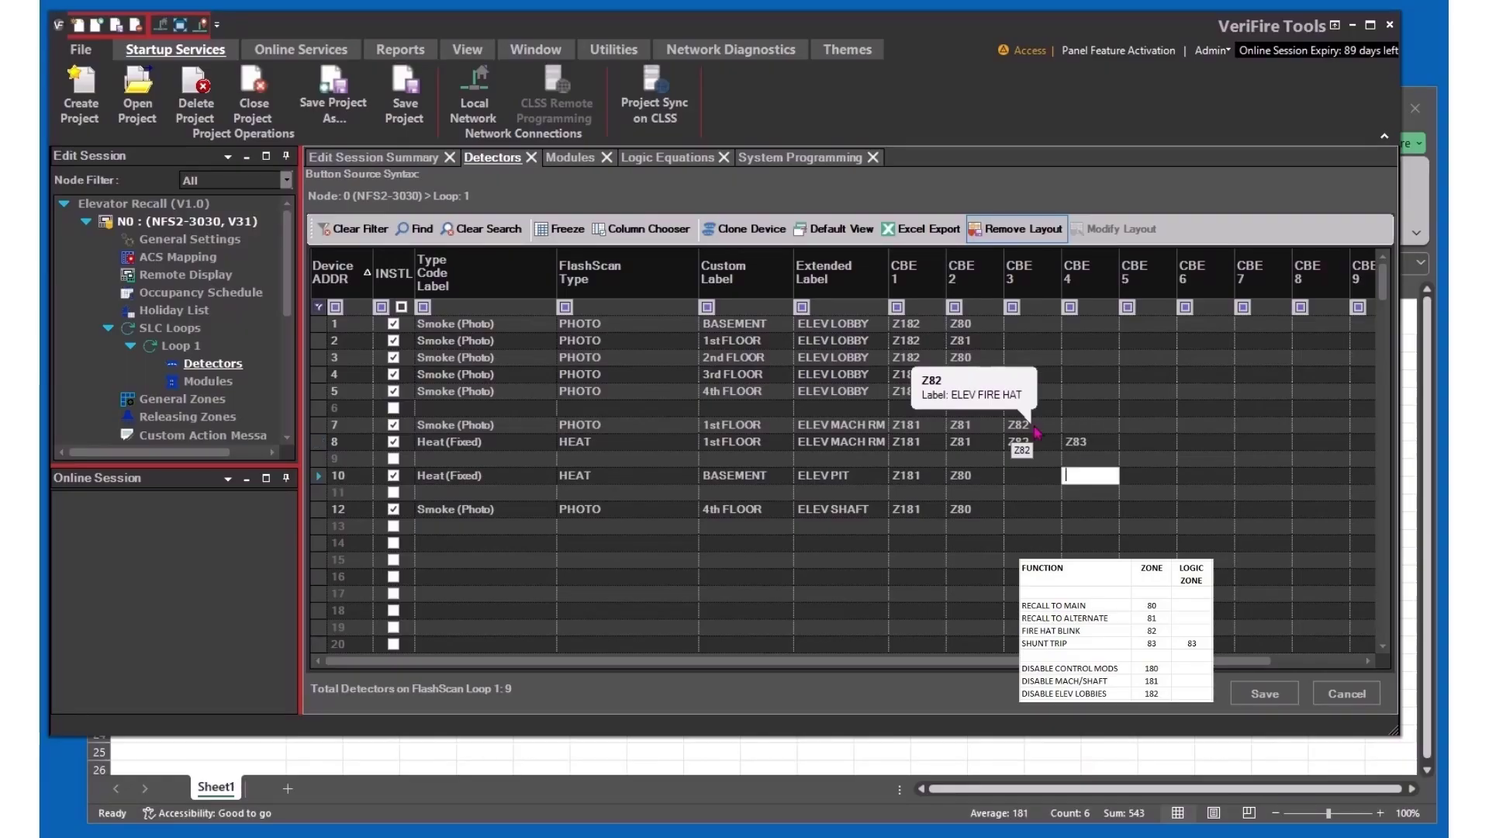
Step: Set CBE 3 to Z82 and CBE 4 to Z83 for elevator pit heat detector 10
left_click(1032, 475)
type("Z")
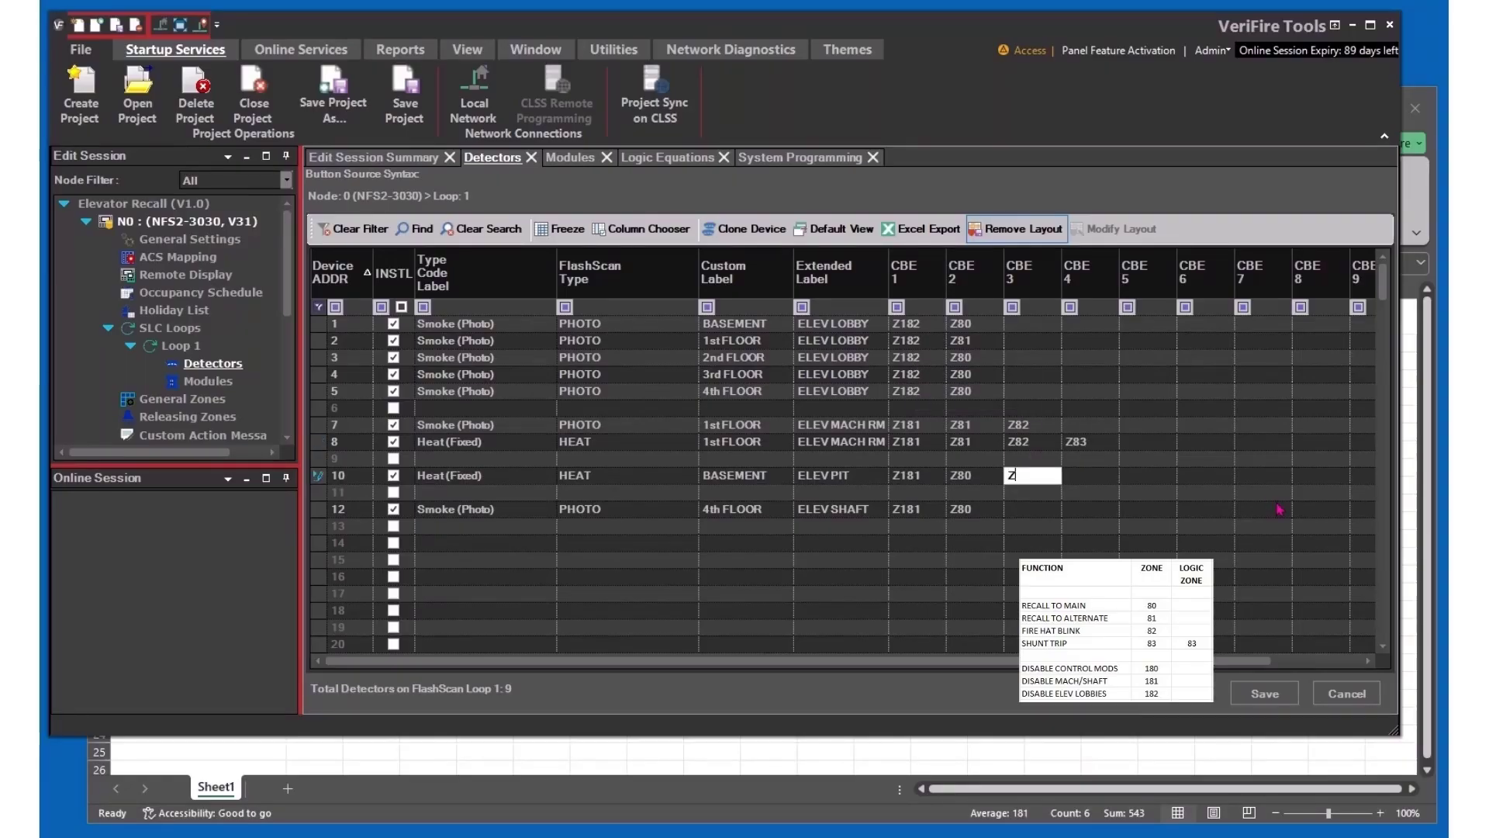
type("82")
key("Tab")
type("Z83")
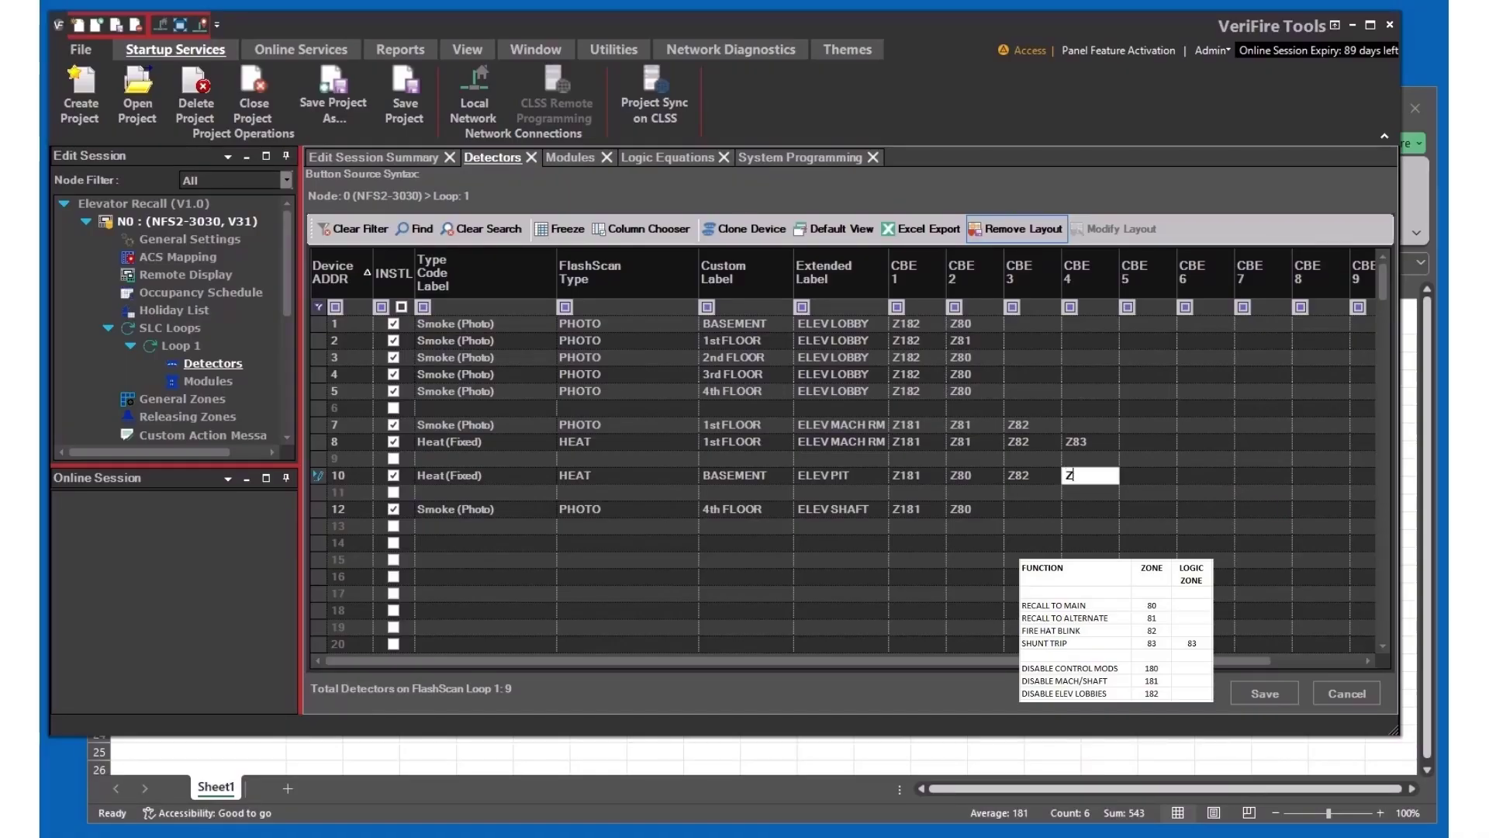
key("Down")
key("Down")
key("shift+Tab")
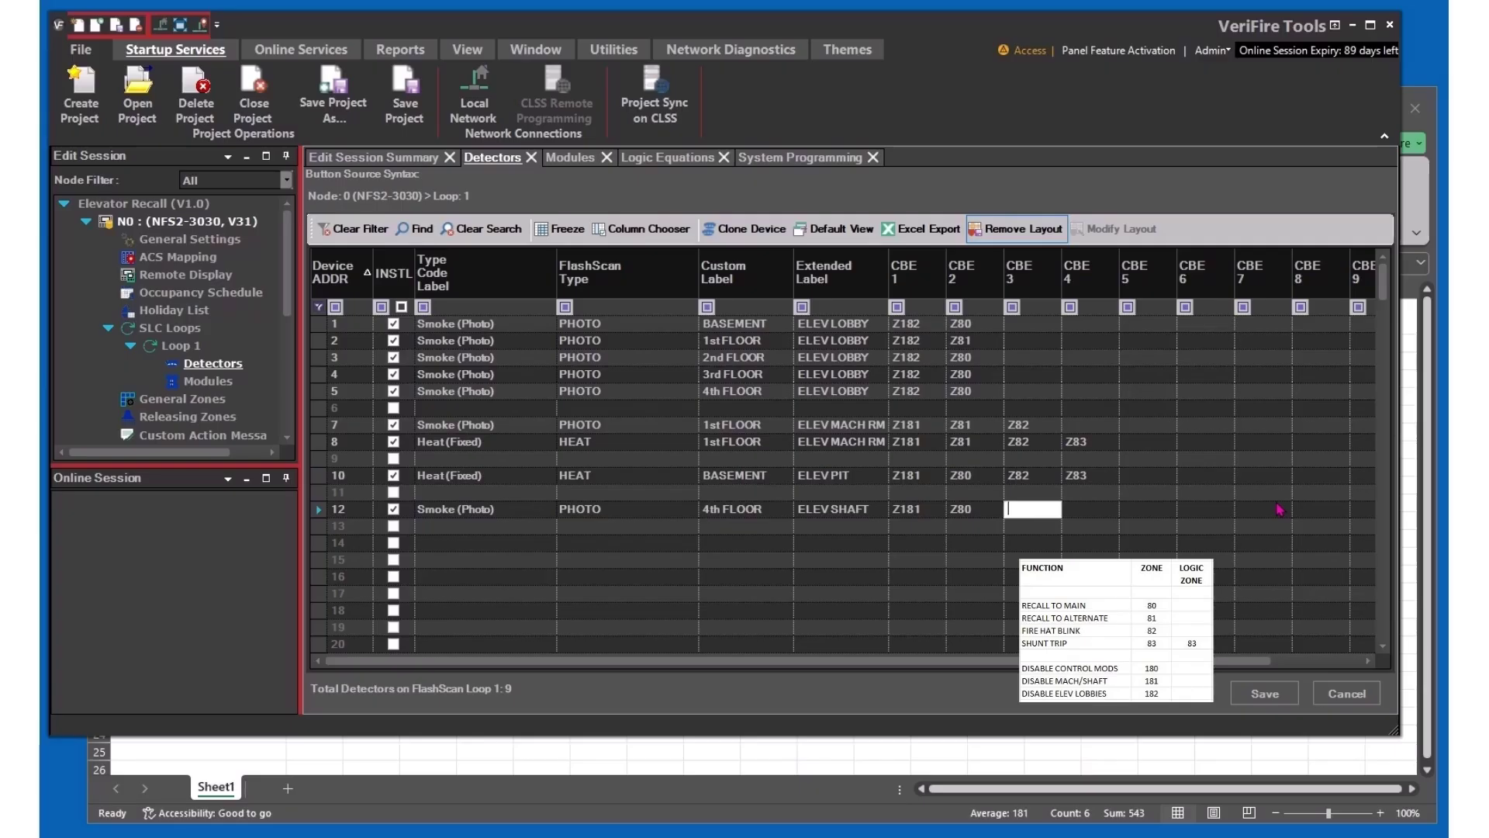
Step: Set CBE 3 to Z82 and CBE 4 to Z84 for elevator shaft detector 12, and save the detector changes
type("Z82")
key("Tab")
type("Z")
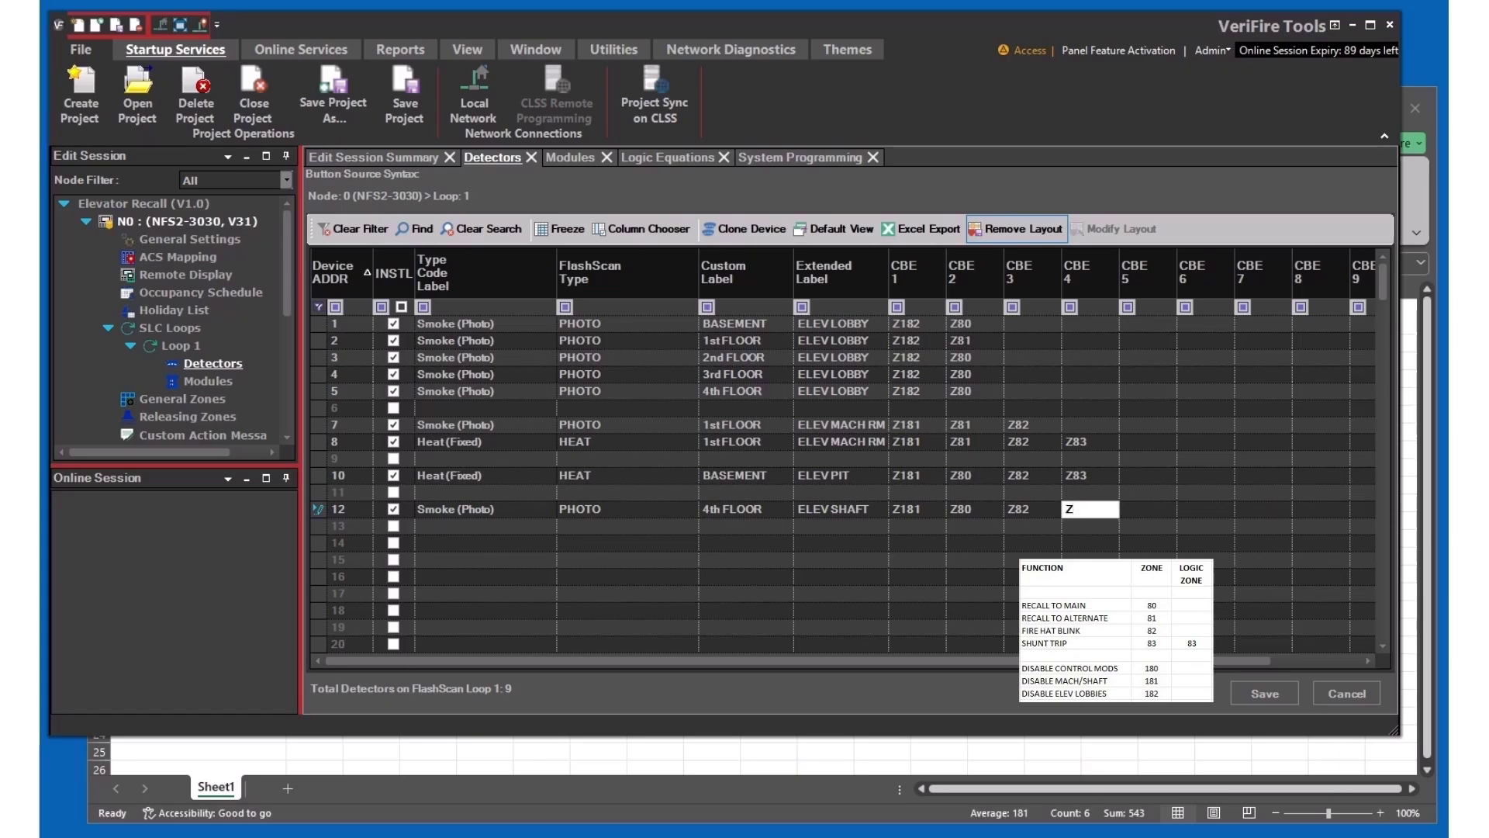
type("84")
left_click(1266, 693)
Step: In the Loop 1 modules list, set CBE 2 to Z80 for main recall module 1 and Z81 for alternate recall module 2
left_click(203, 385)
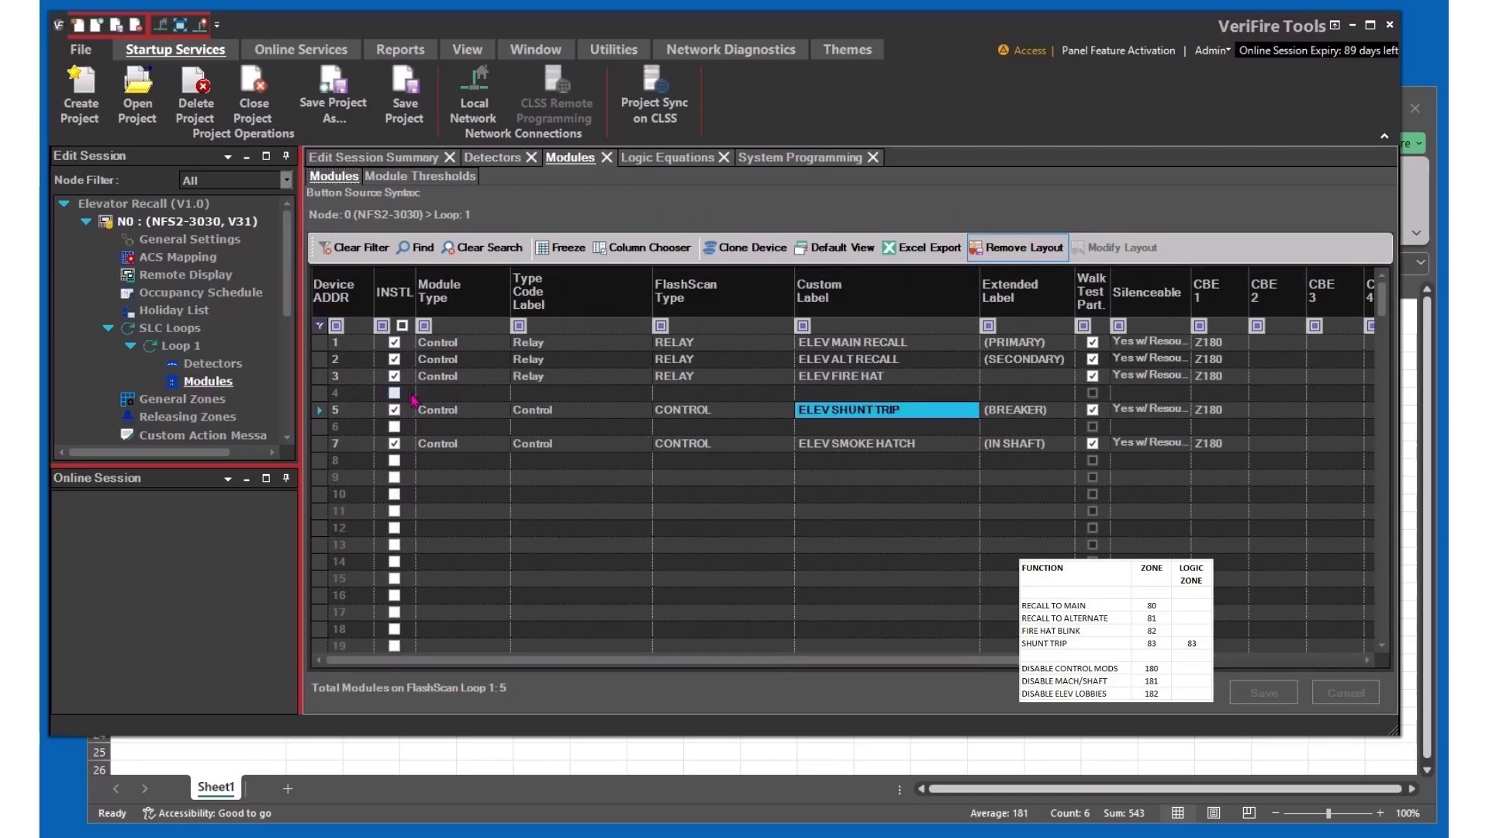
left_click(1187, 377)
left_click(1195, 380)
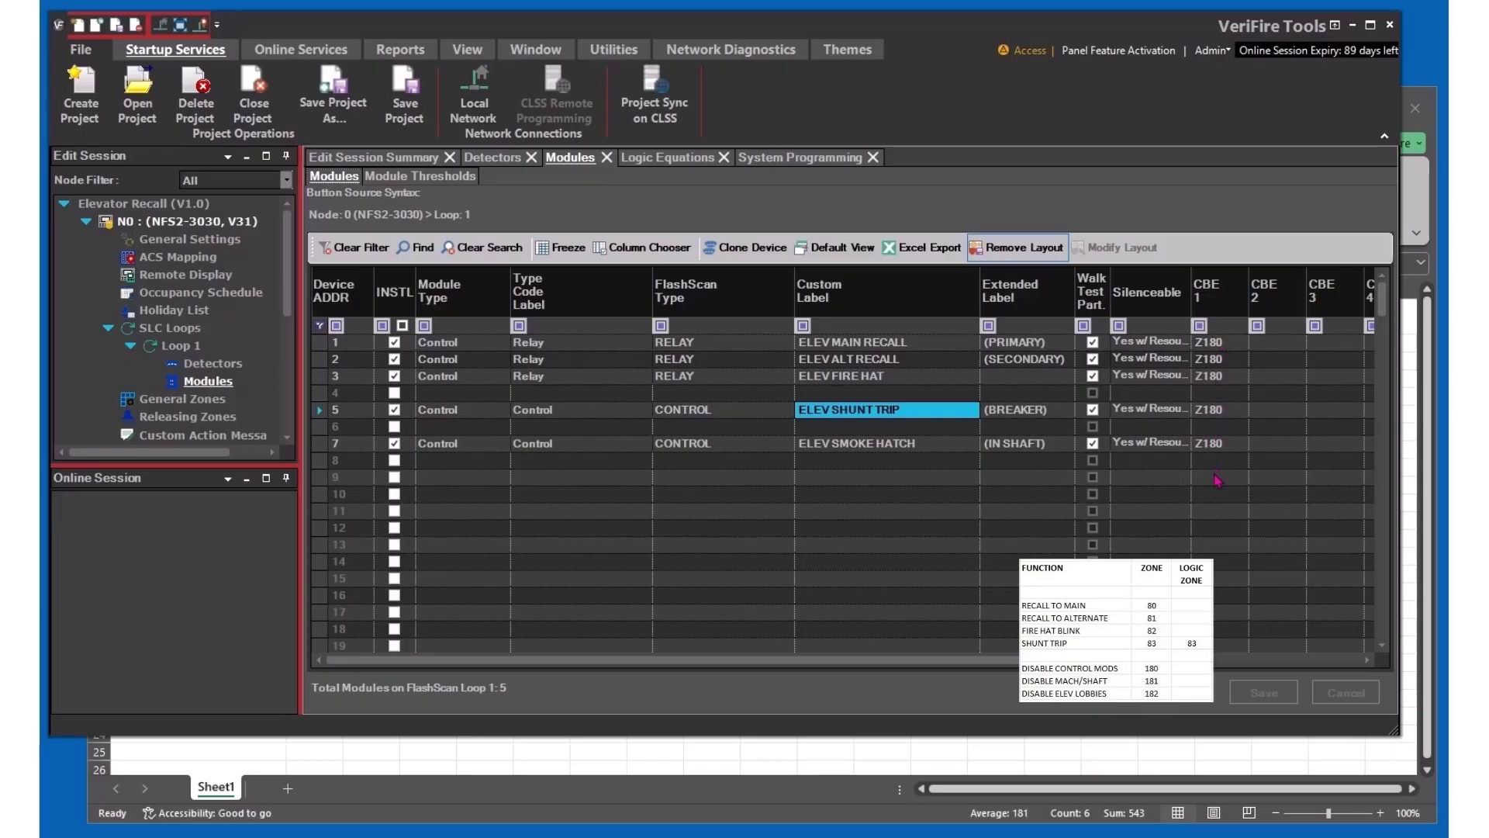
left_click(1280, 346)
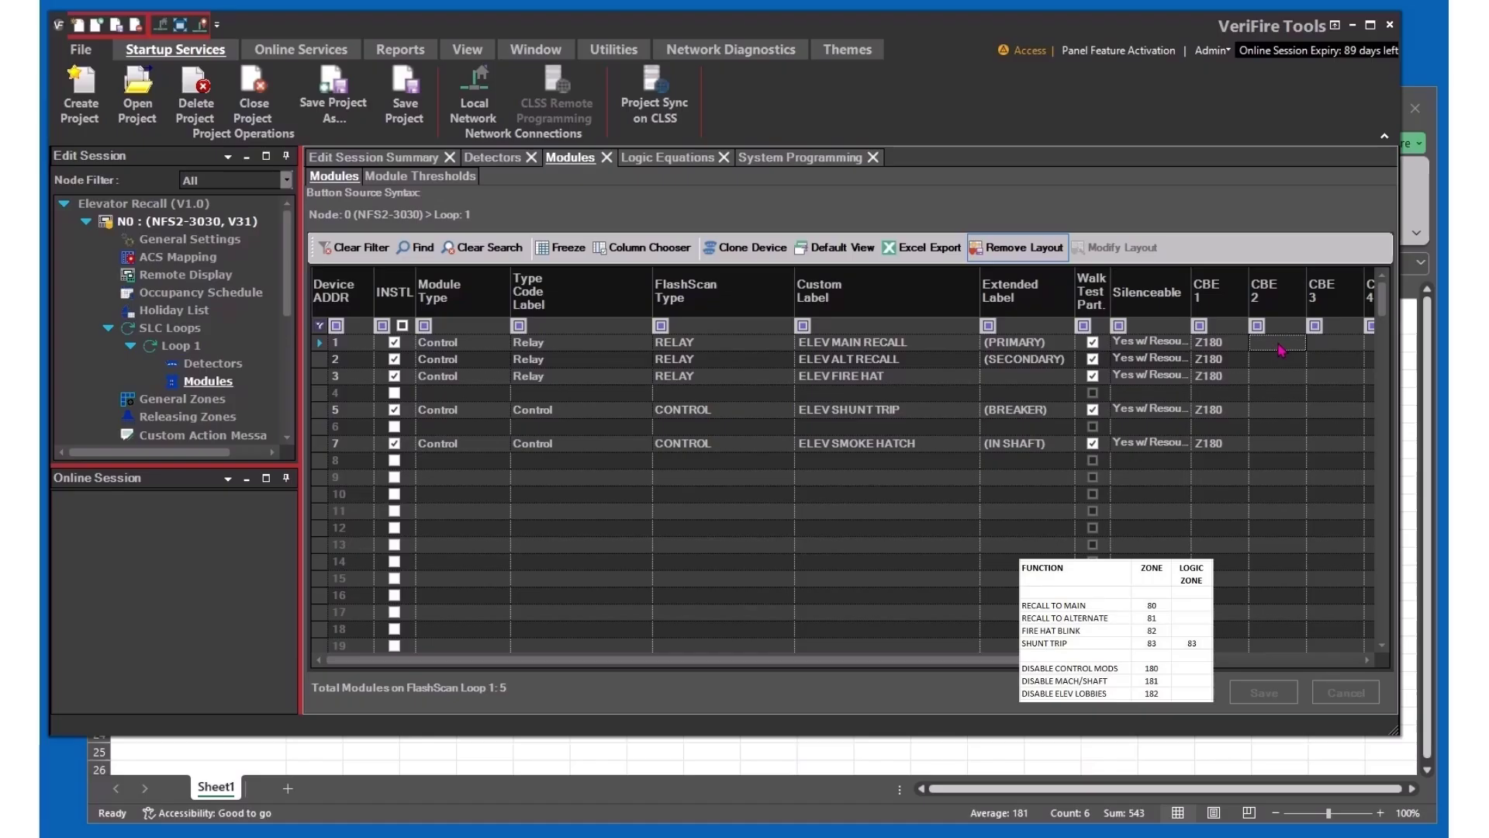
type("Z80")
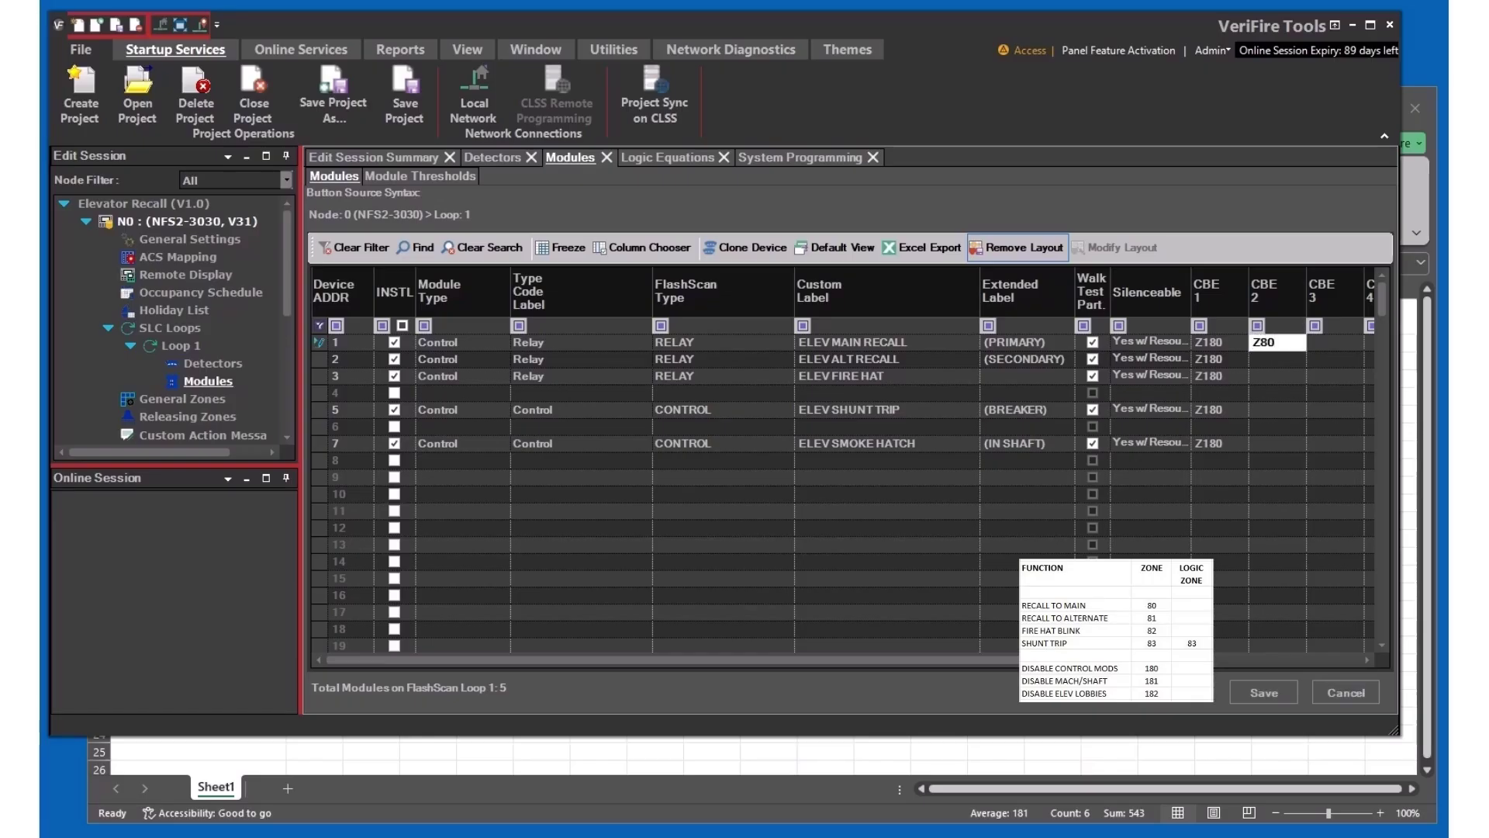
key("Return")
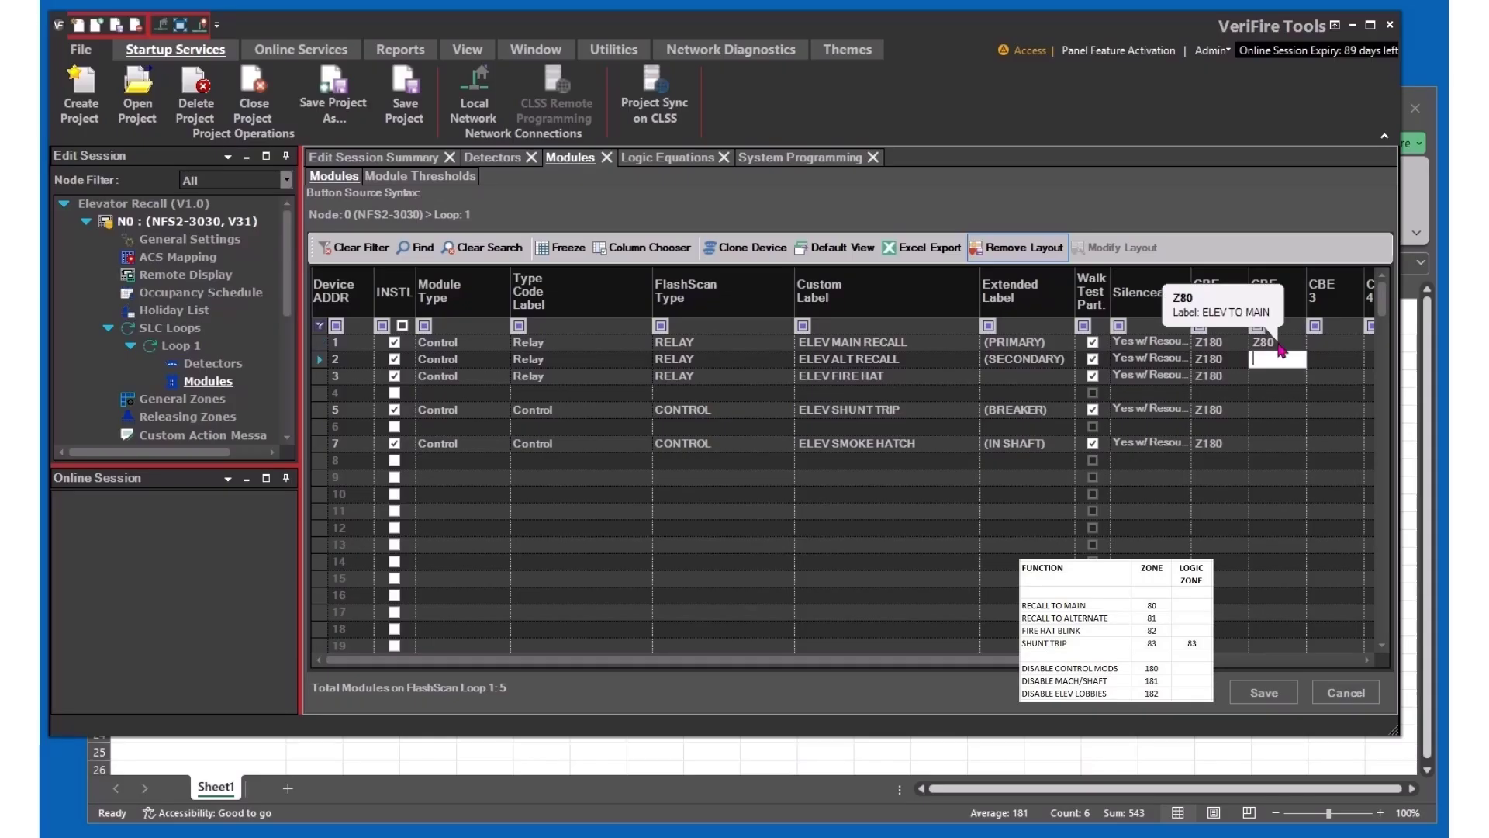
type("Z8")
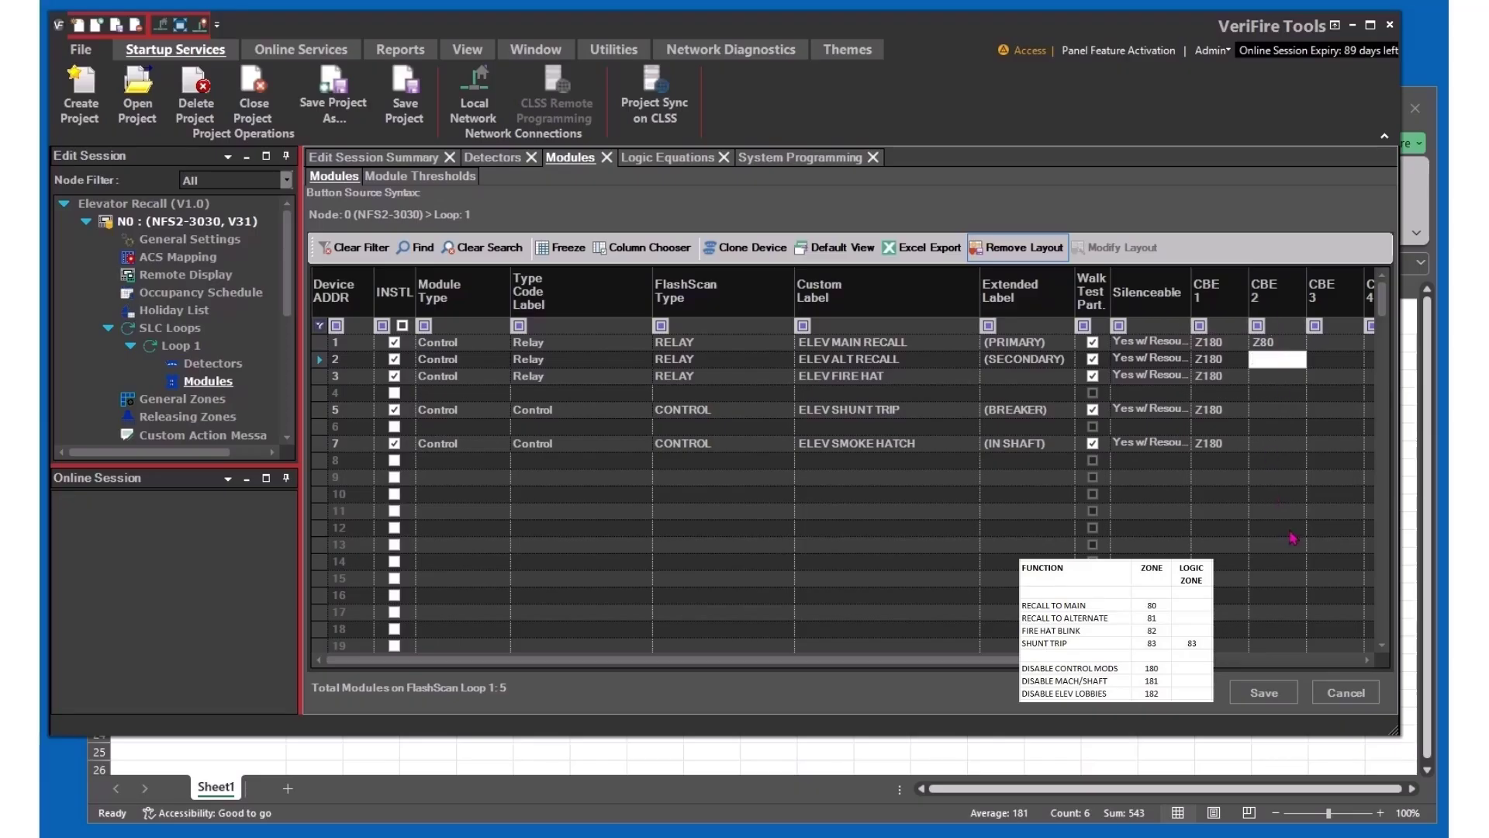
type("1")
key("Return")
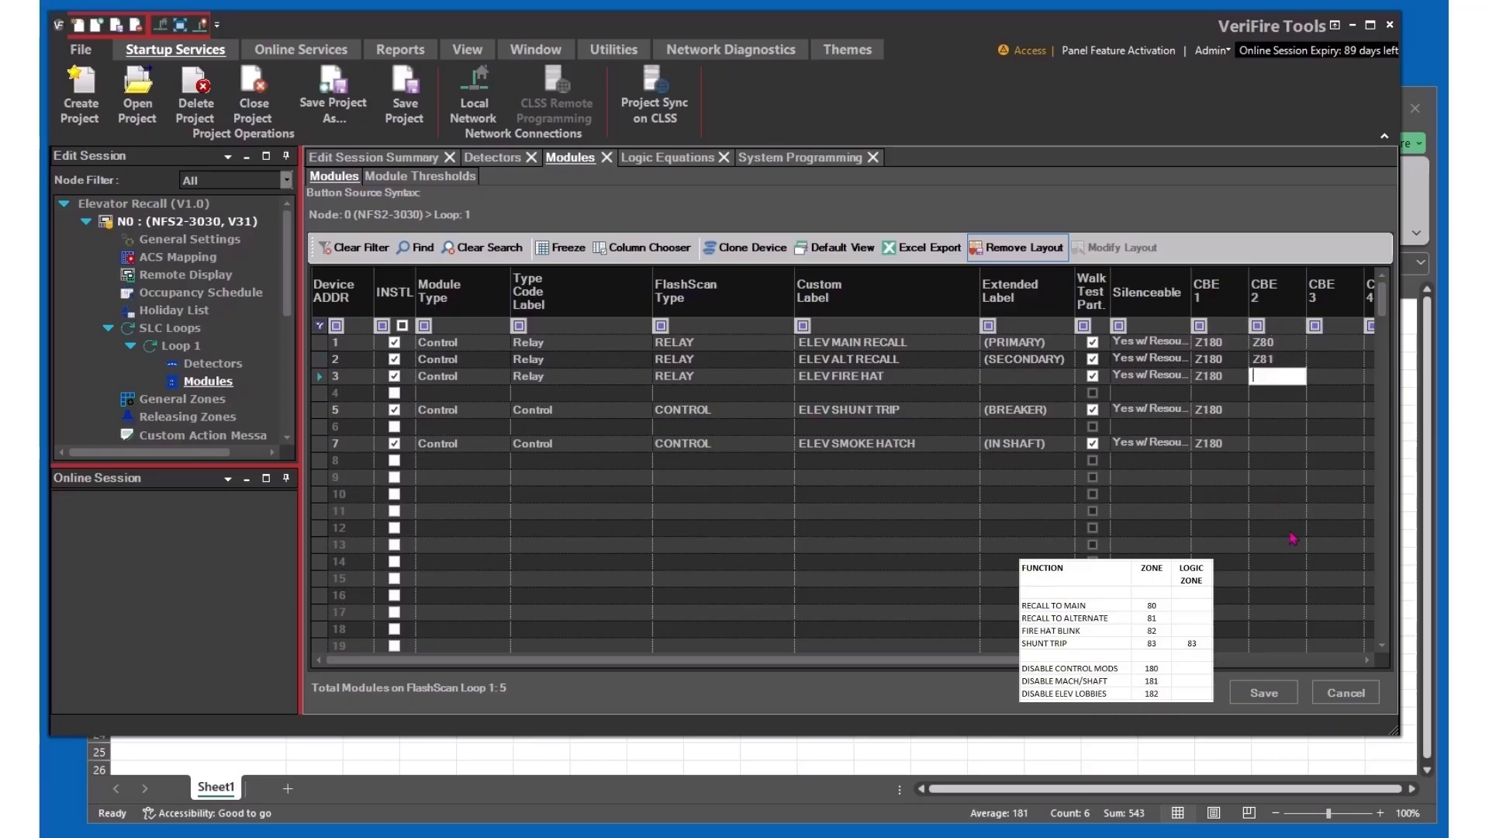
Step: Set CBE 2 to Z82 for fire hat module 3 and ZL83 for shunt trip module 5, and fill in CBE 2 for smoke hatch module 7
type("Z82")
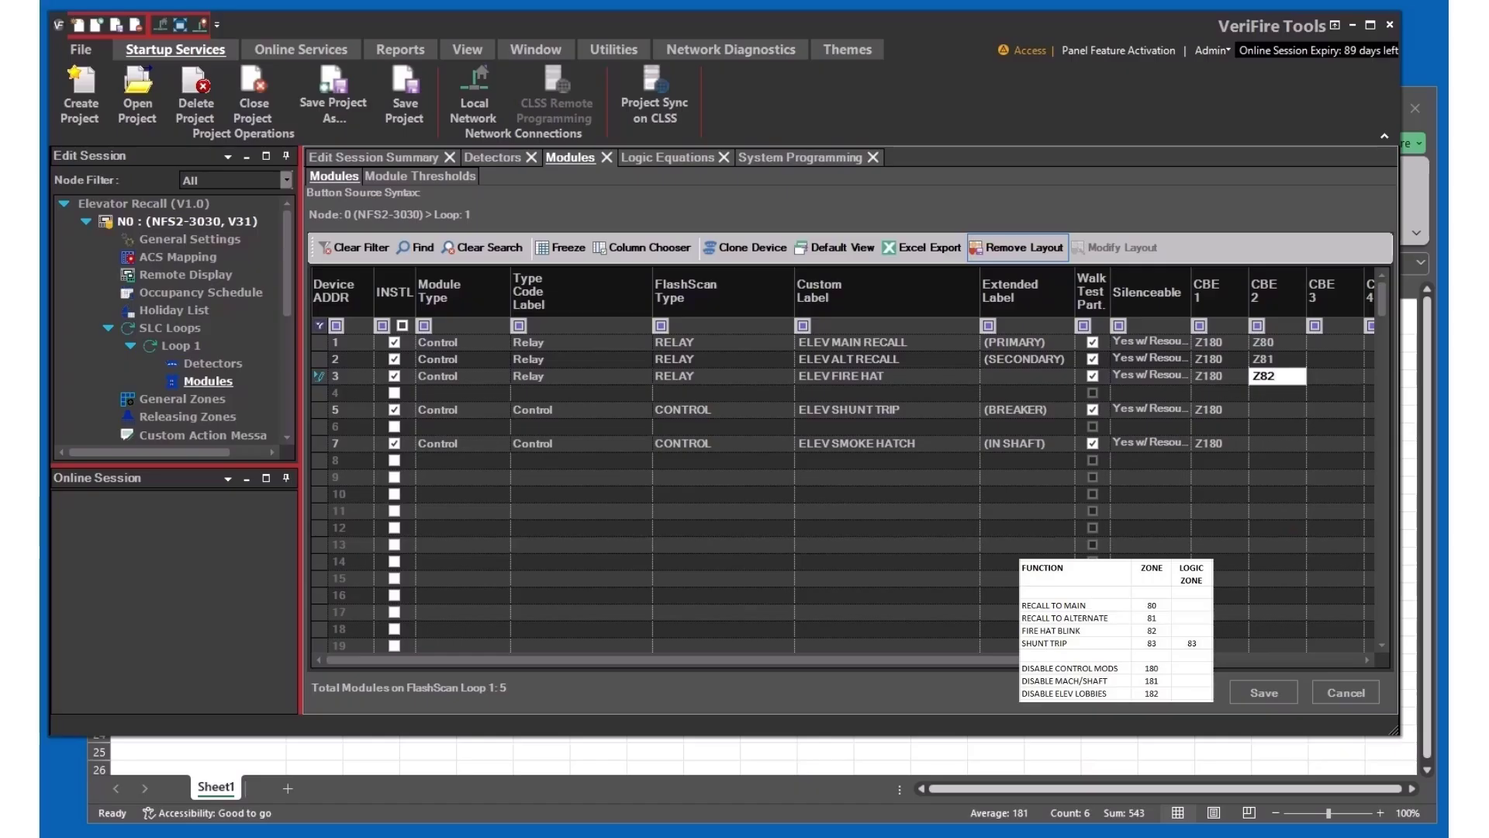
key("Return")
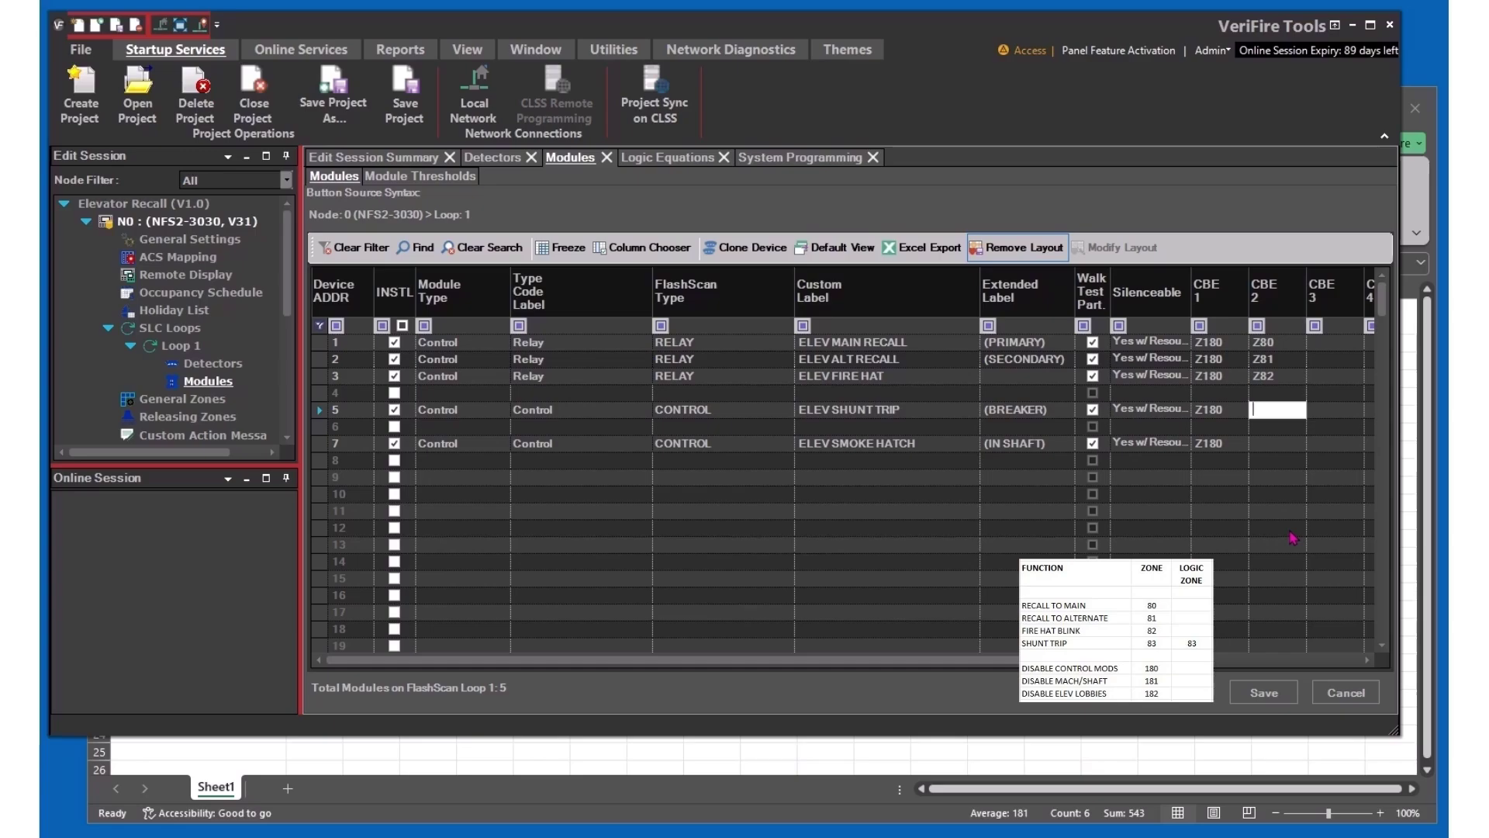
type("ZL83")
key("Return")
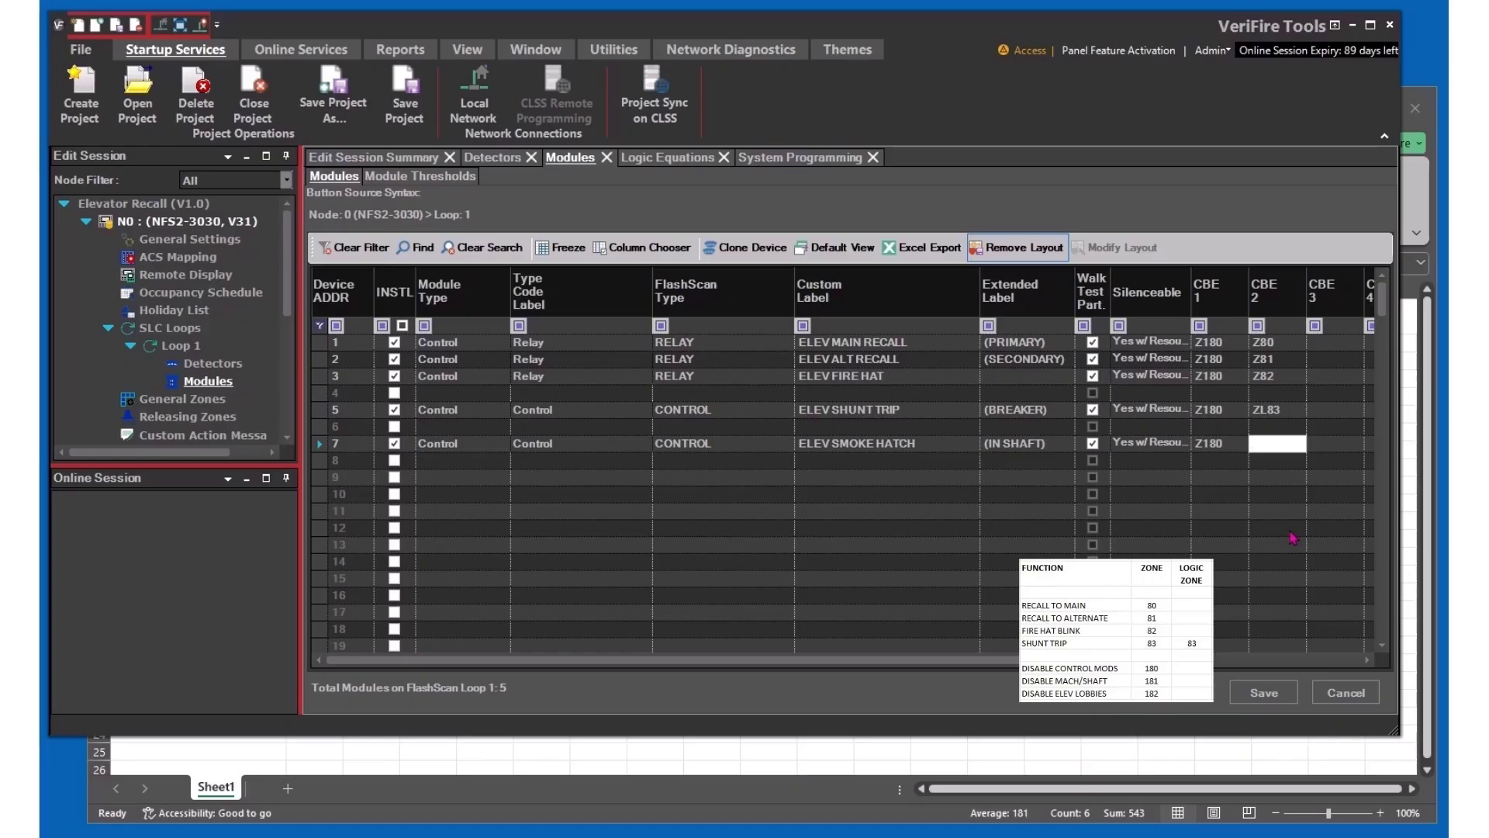
type("ZL8")
Step: Enter the delay equation DEL(00:00:30,**:**:**,Z83) for logic zone 83 in the logic equations
left_click(668, 156)
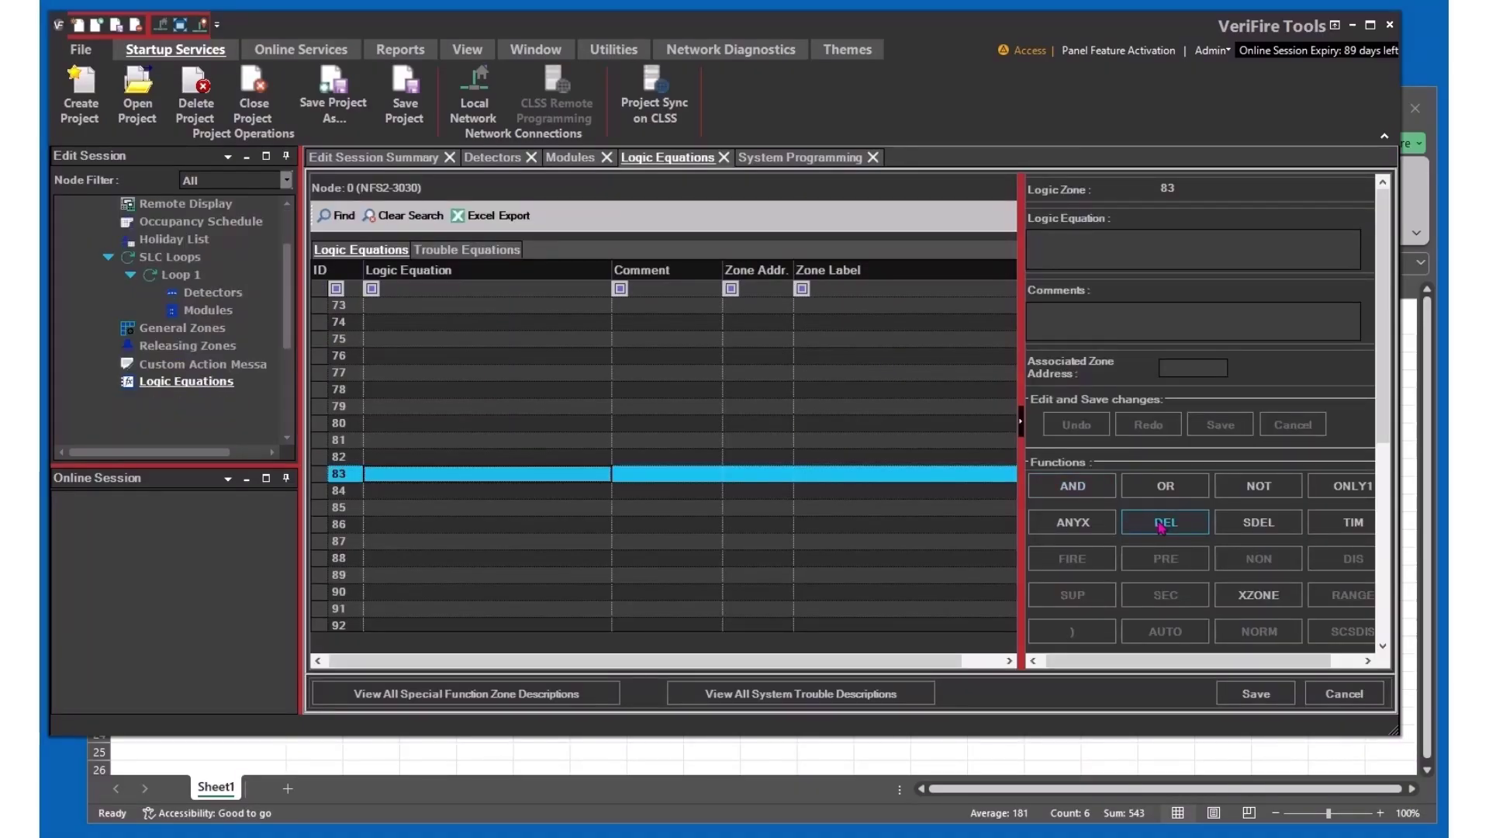
left_click(417, 478)
type("DEL")
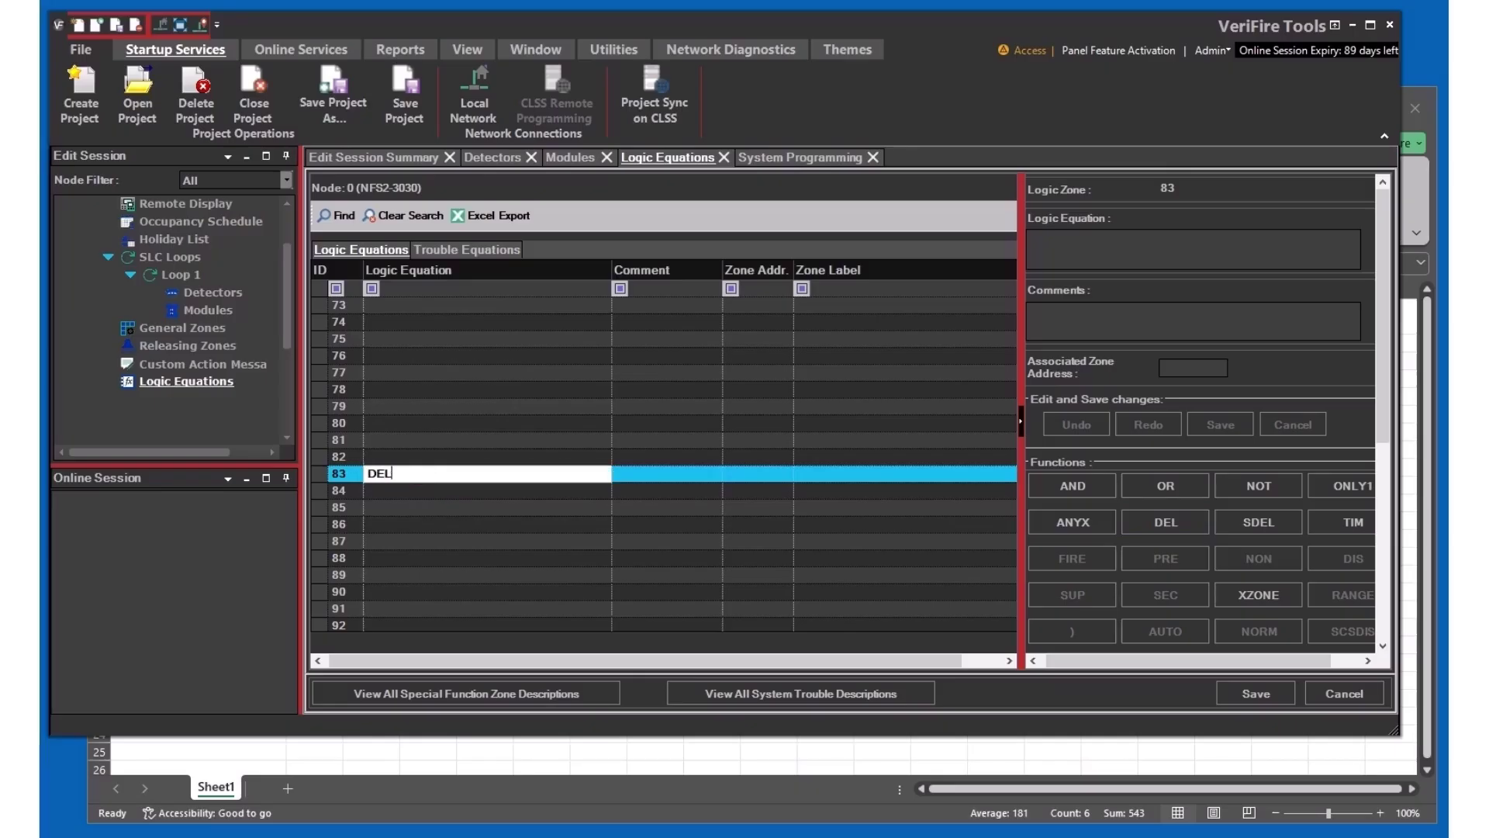
type("(")
type("00:00:30,")
key("BackSpace")
type("**:**:")
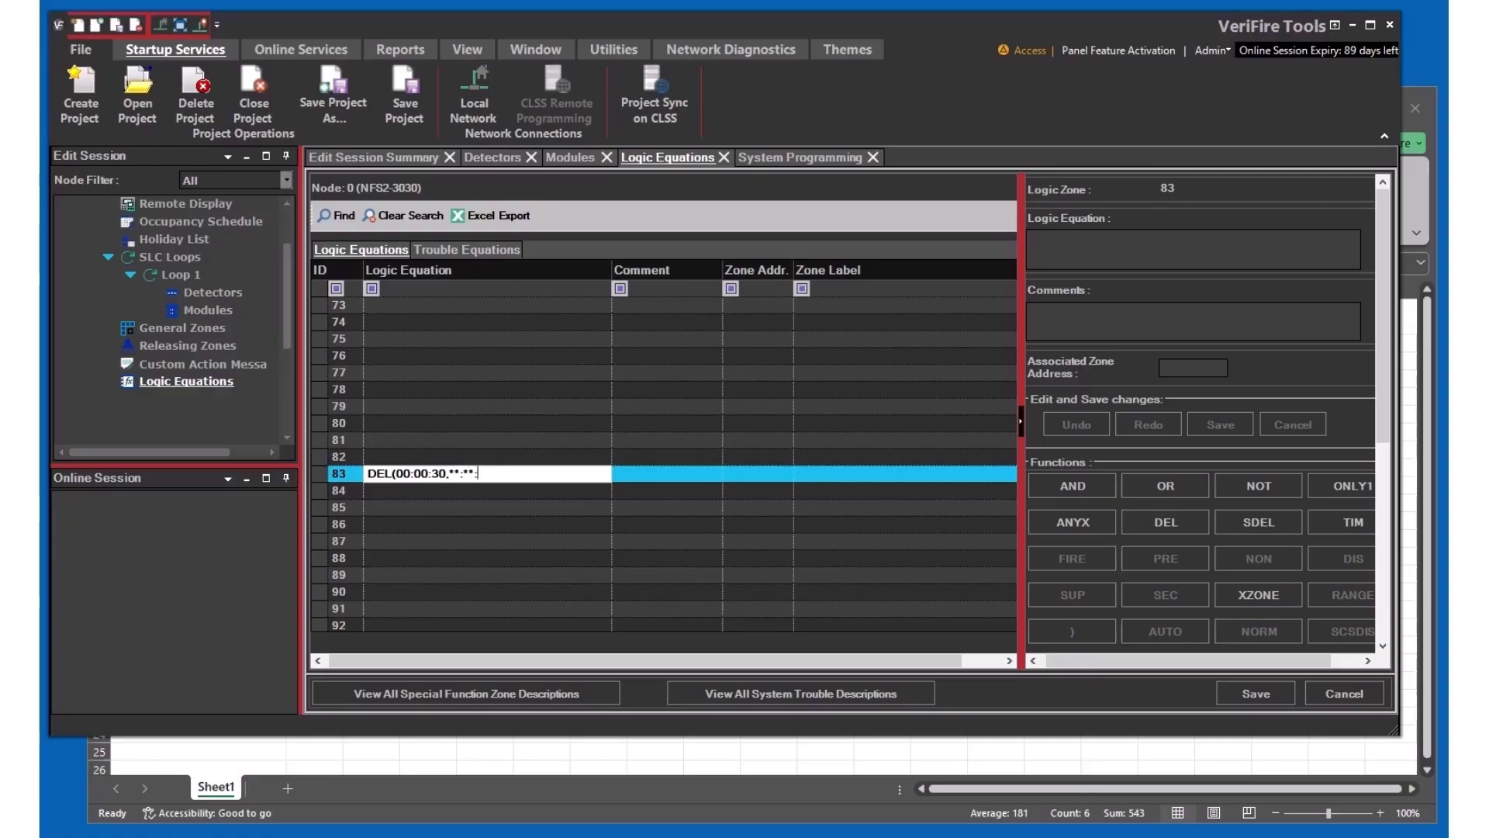
type("**,Z83")
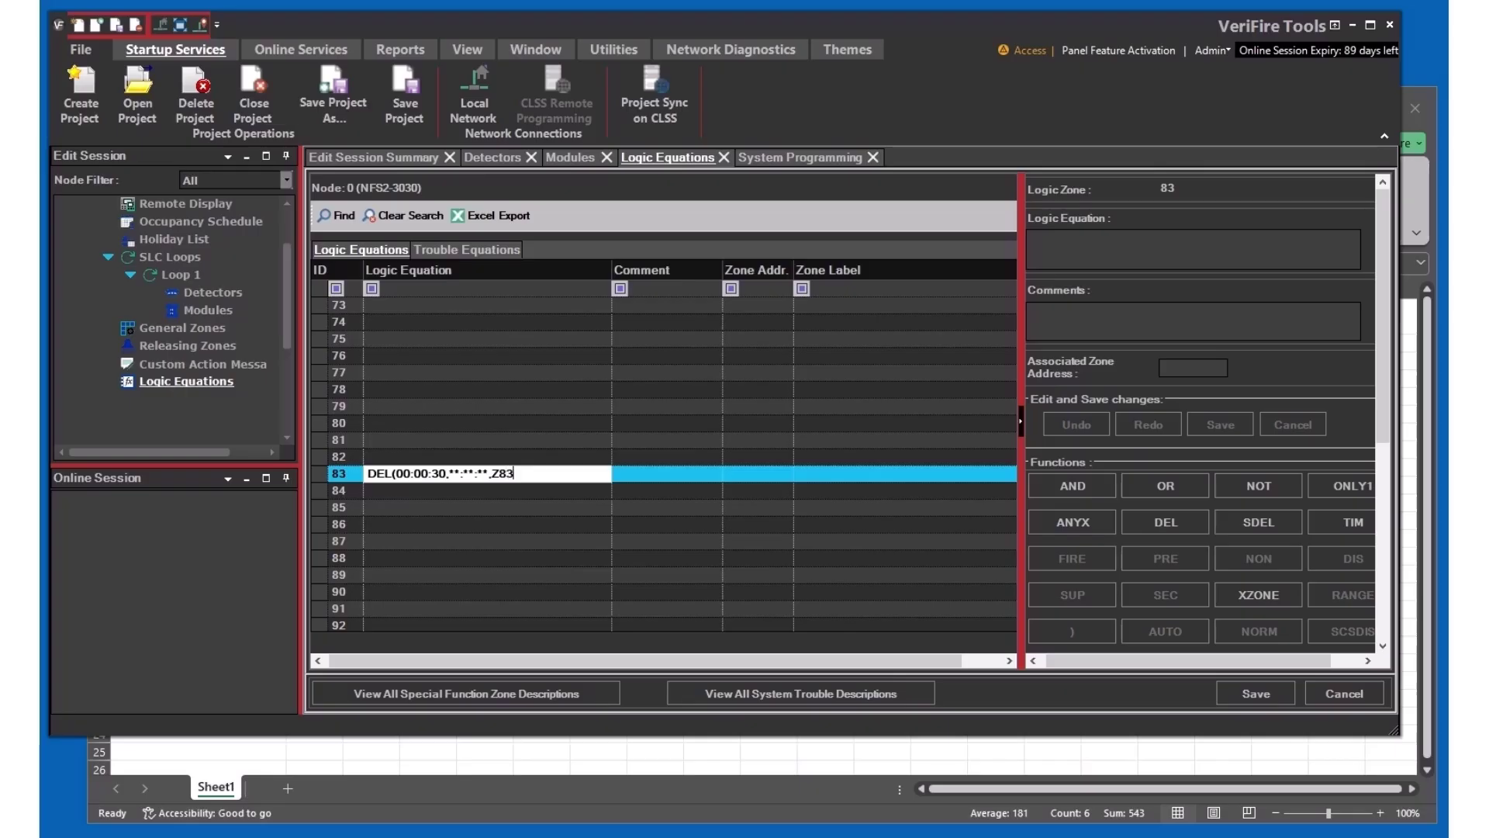
type(")")
key("Tab")
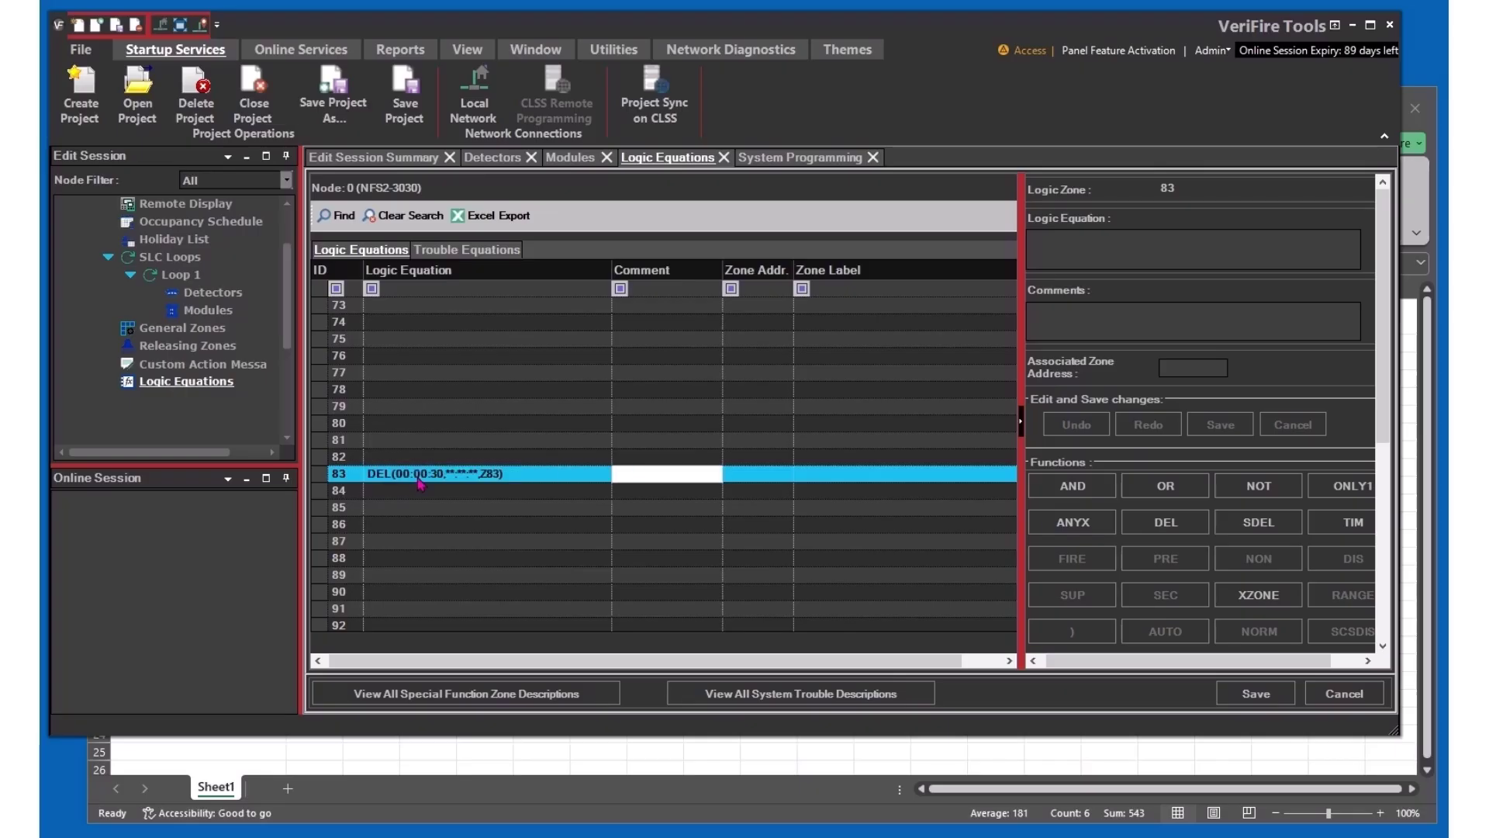
Step: Add a comment beginning with SHUNT to the logic zone 83 equation
left_click(663, 478)
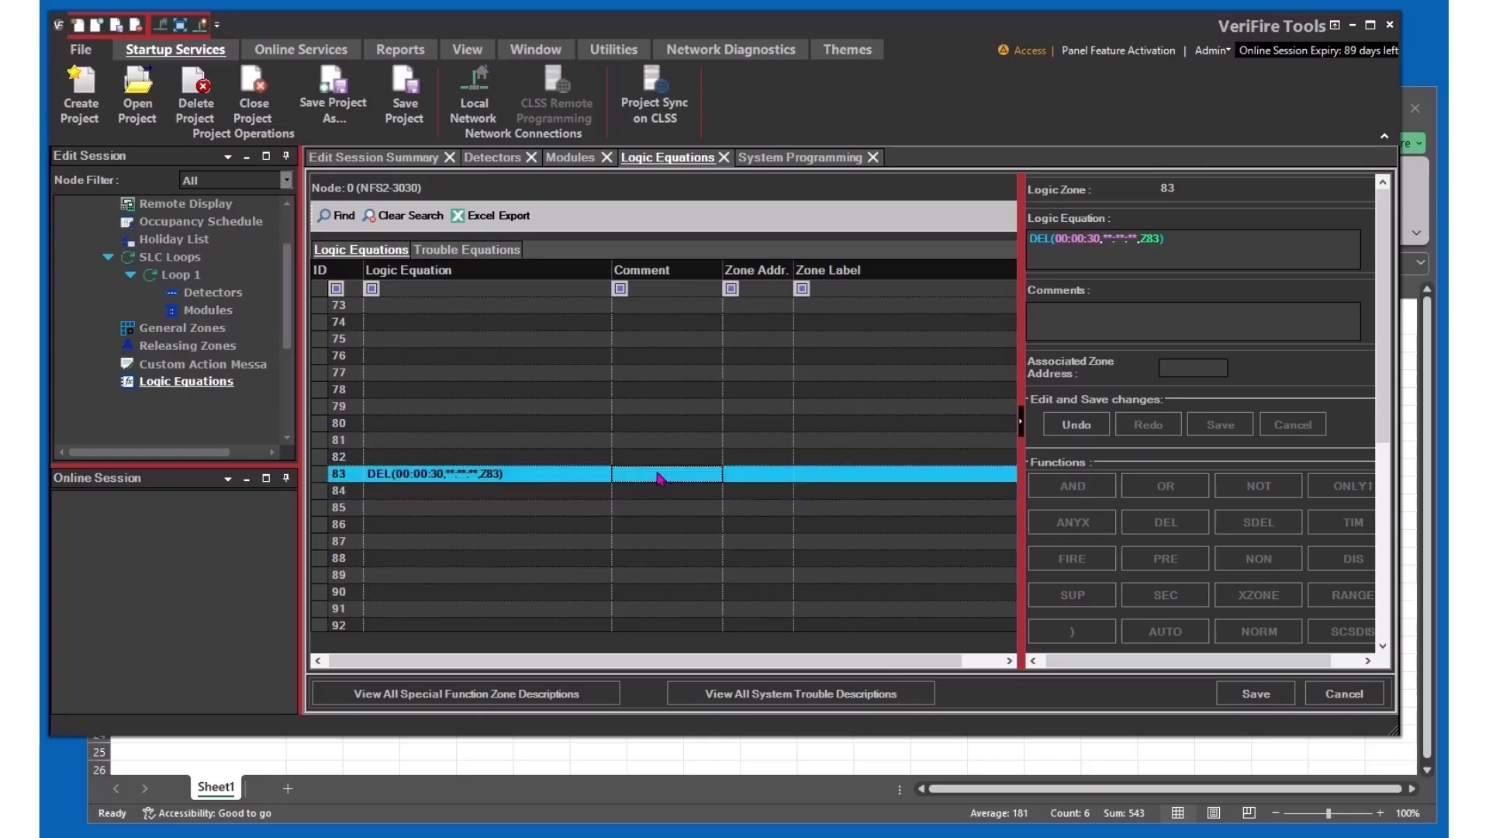
left_click(655, 478)
type("SHUNT")
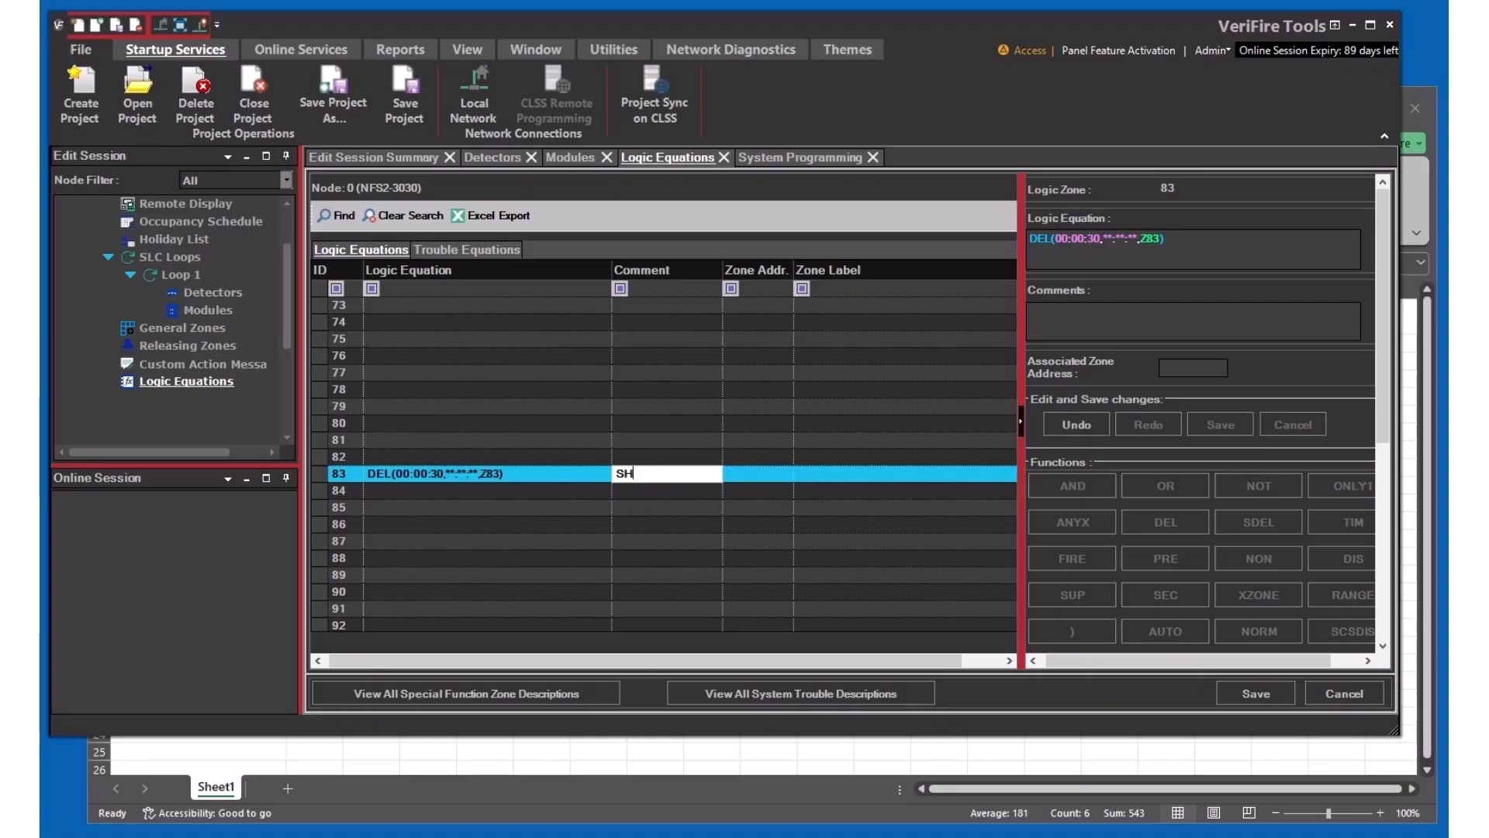